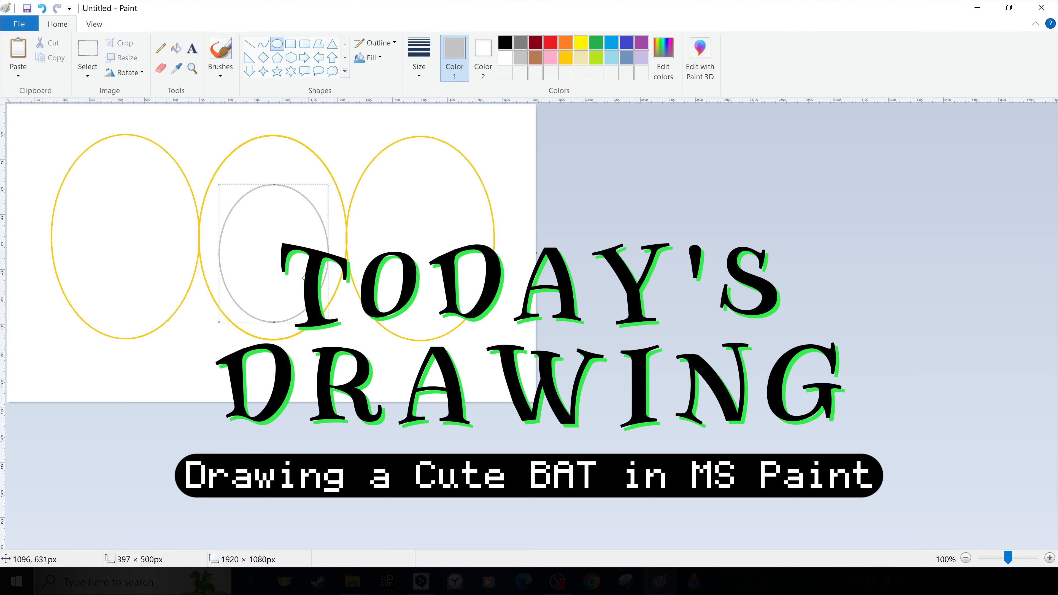
# - Shorten the body ellipse in the middle yellow oval and add a smaller light gray head ellipse overlapping its upper end
pyautogui.moveTo(272, 336); pyautogui.dragTo(272, 327)
pyautogui.moveTo(221, 142)
pyautogui.mouseDown()
pyautogui.moveTo(312, 208)
pyautogui.moveTo(306, 198)
pyautogui.mouseUp()
pyautogui.moveTo(316, 184); pyautogui.dragTo(274, 191)
pyautogui.click(292, 257)
# - Draw a four-sided light gray polygon for the left wing, joined to the left side of the body ellipse
pyautogui.moveTo(225, 221); pyautogui.dragTo(131, 136)
pyautogui.click(53, 257)
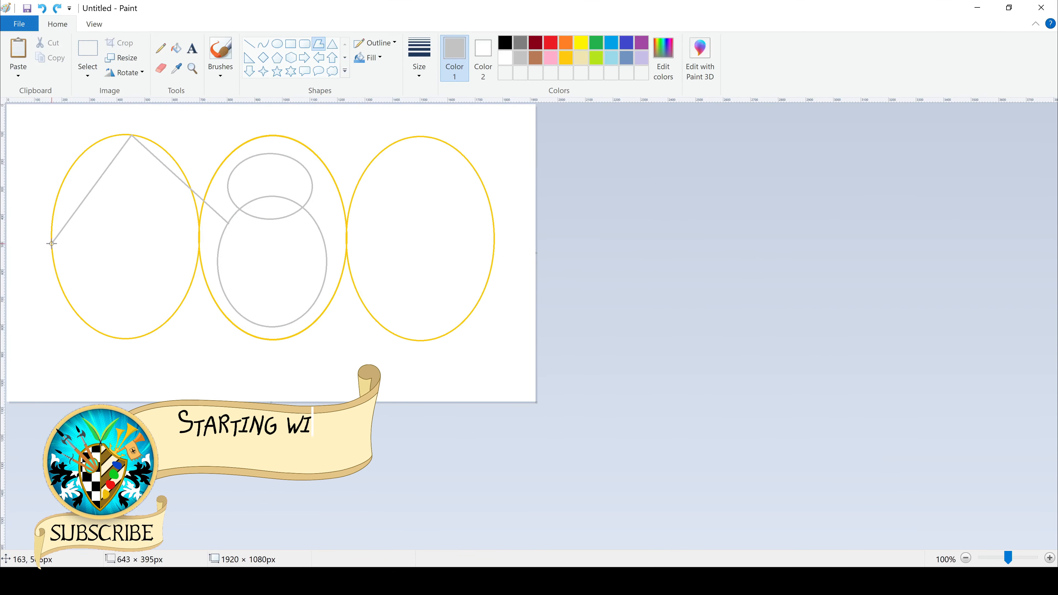
pyautogui.click(225, 290)
pyautogui.click(228, 222)
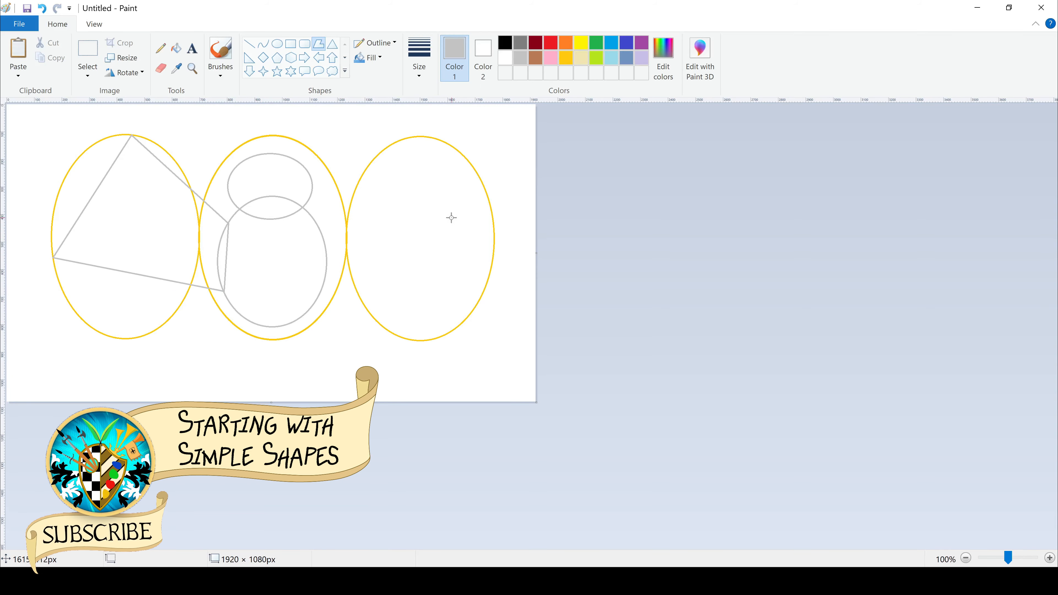
# - Draw a tall triangular left ear on the head ellipse with the Polygon shape
pyautogui.moveTo(234, 169); pyautogui.dragTo(237, 116)
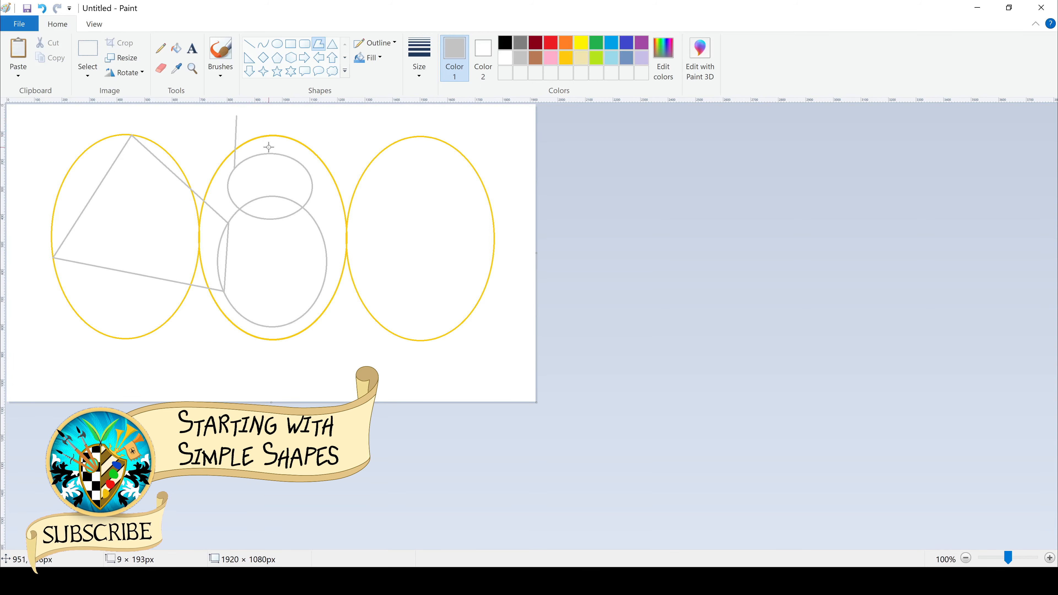
pyautogui.click(262, 154)
pyautogui.click(235, 169)
# - Draw a small triangular tail under the body and an inner face ellipse about 263 × 186 px inside the head
pyautogui.moveTo(258, 325); pyautogui.dragTo(285, 326)
pyautogui.click(271, 345)
pyautogui.click(258, 325)
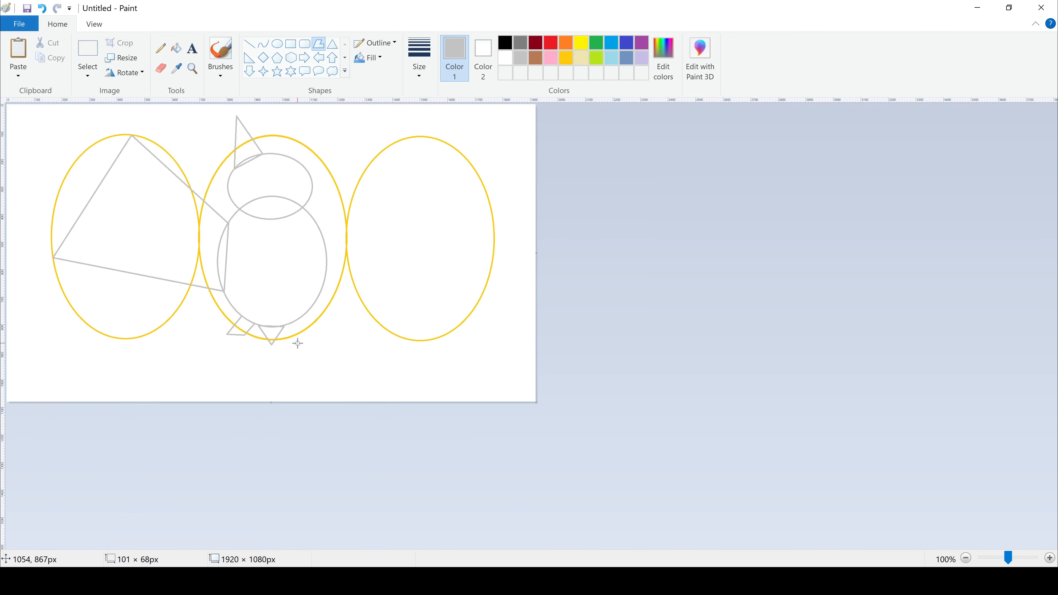
pyautogui.click(277, 43)
pyautogui.moveTo(235, 161); pyautogui.dragTo(307, 212)
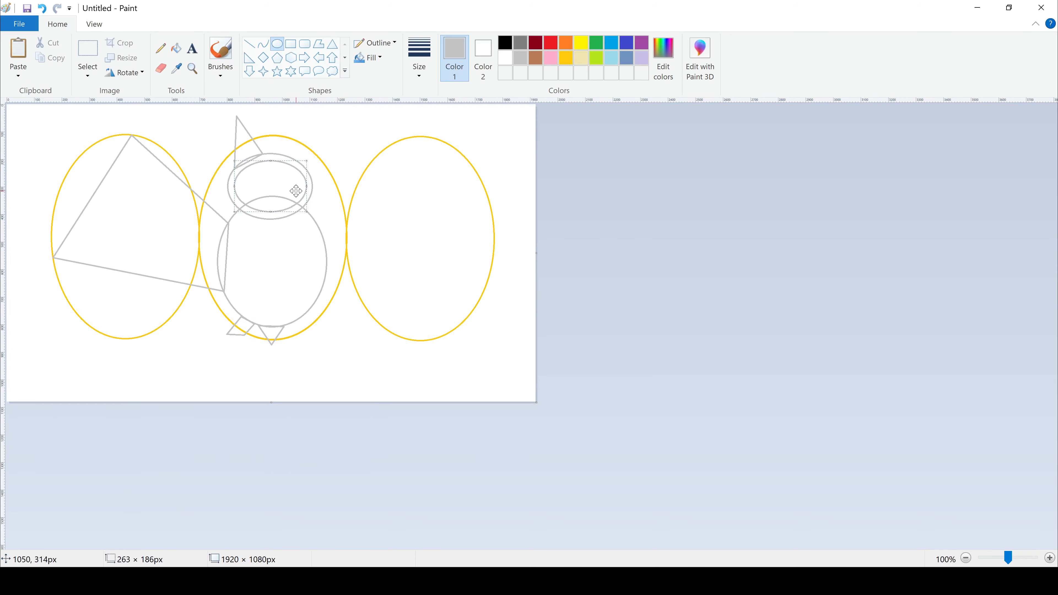
# - Copy the left half of the guide shapes, flip the copy horizontally and align it as the right half of the bat
pyautogui.click(87, 49)
pyautogui.moveTo(271, 360); pyautogui.dragTo(31, 109)
pyautogui.hotkey('ctrl', 'c')
pyautogui.hotkey('ctrl', 'v')
pyautogui.moveTo(190, 247); pyautogui.dragTo(352, 253)
pyautogui.rightClick(371, 251)
pyautogui.click(503, 434)
pyautogui.moveTo(236, 288); pyautogui.dragTo(342, 289)
pyautogui.moveTo(391, 264); pyautogui.dragTo(389, 264)
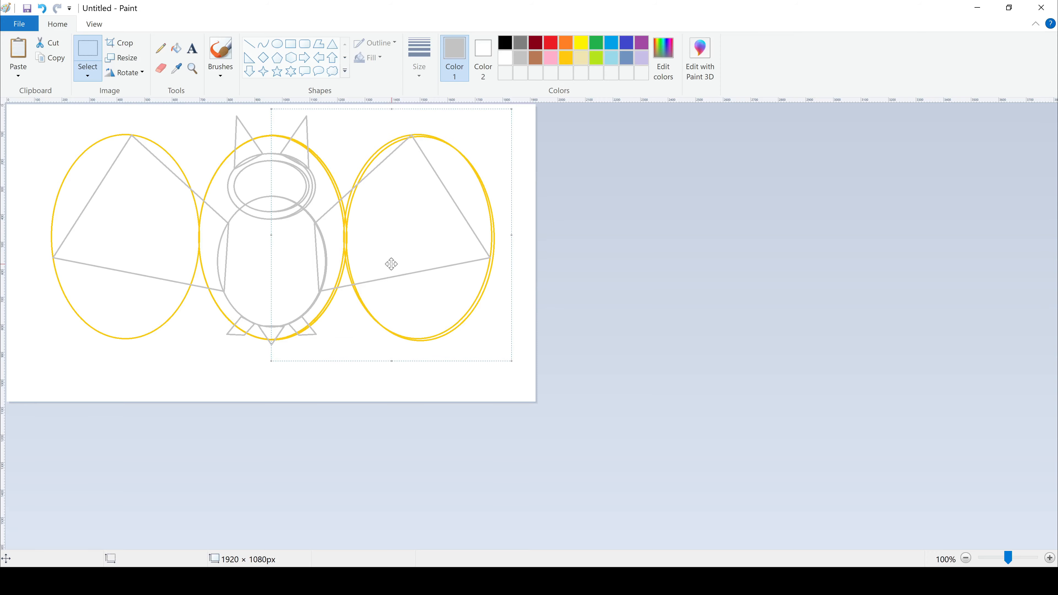
pyautogui.click(407, 370)
# - Save the guide-shape drawing as B1
pyautogui.click(19, 23)
pyautogui.rightClick(88, 135)
pyautogui.click(517, 152)
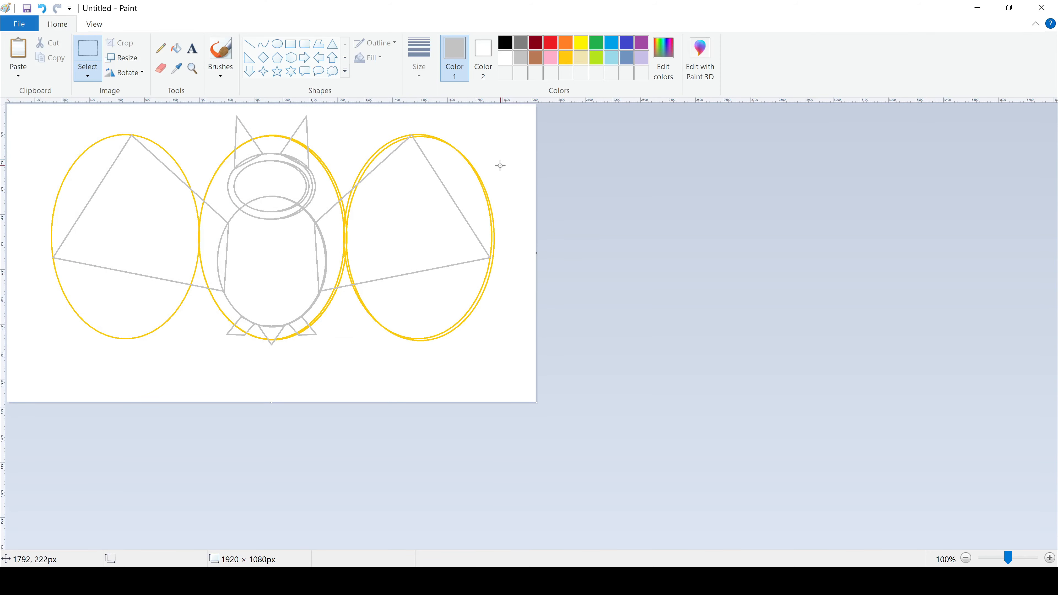
# - Sketch the left side of the head and body over the guide shapes with a dark gray pencil
pyautogui.click(1025, 557)
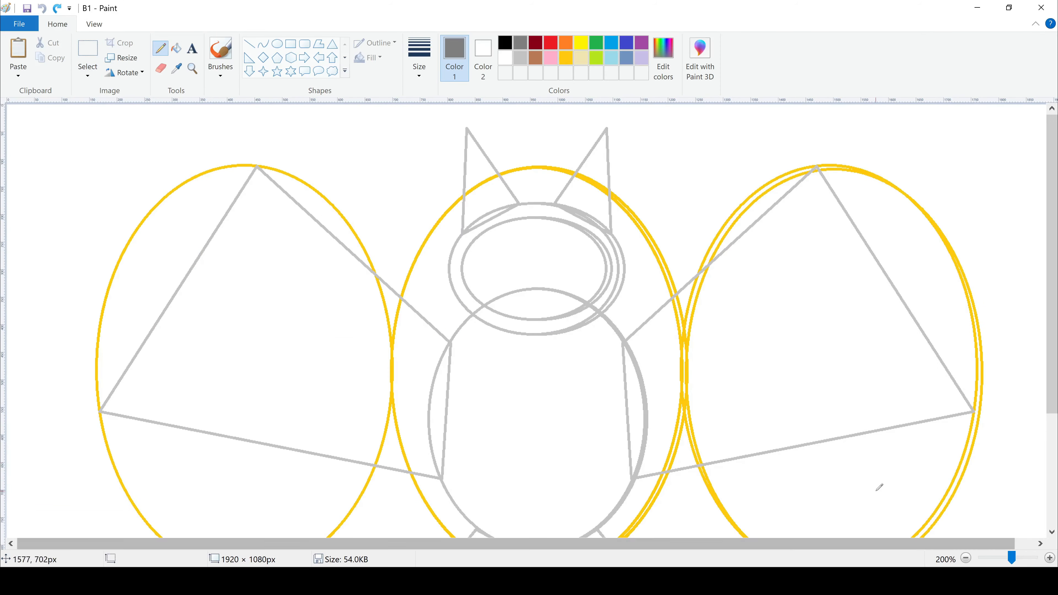
pyautogui.moveTo(1051, 266); pyautogui.dragTo(1051, 304)
pyautogui.scroll(5, 477, 366)
pyautogui.scroll(-1, 479, 346)
pyautogui.click(419, 62)
pyautogui.click(447, 179)
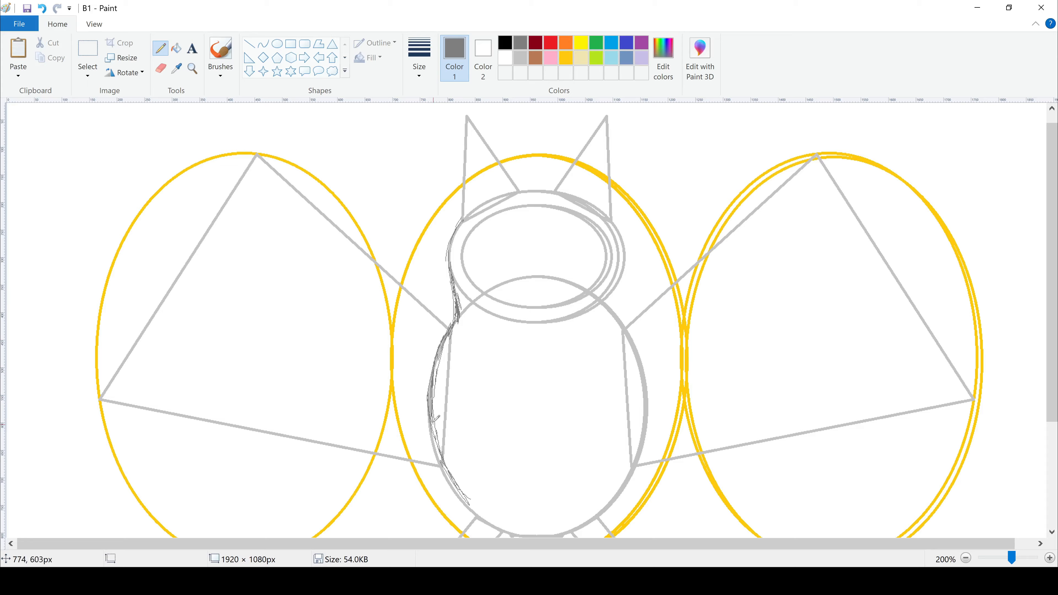
# - Sketch the lower body outline, the pointed tail and the left foot over the guide shapes
pyautogui.scroll(-4, 727, 208)
pyautogui.moveTo(461, 341)
pyautogui.mouseDown()
pyautogui.moveTo(542, 424)
pyautogui.moveTo(562, 384)
pyautogui.mouseUp()
pyautogui.moveTo(562, 386); pyautogui.dragTo(608, 350)
pyautogui.moveTo(478, 363); pyautogui.dragTo(450, 405)
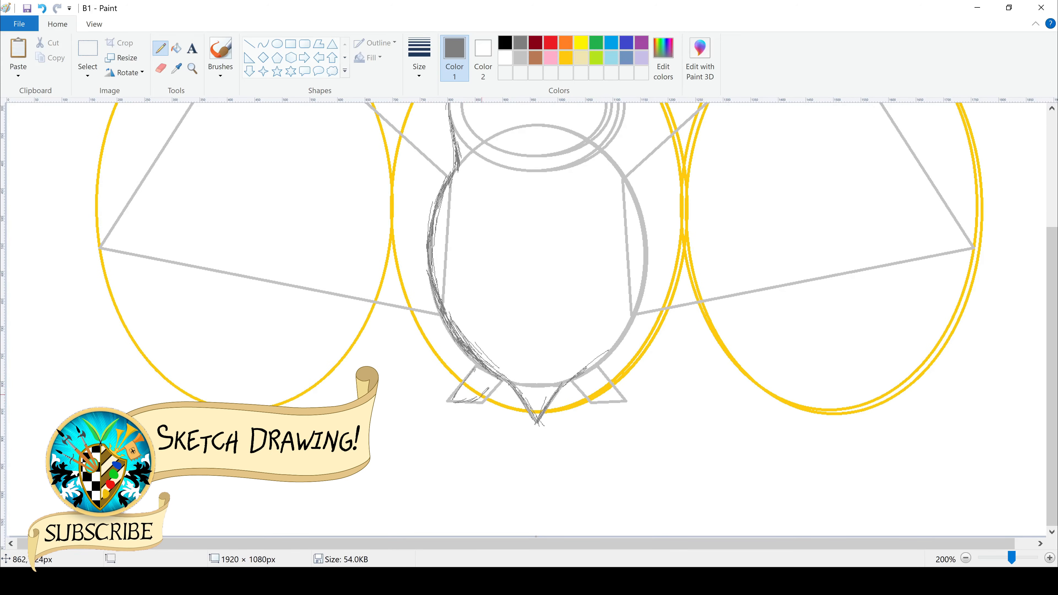
pyautogui.moveTo(500, 377); pyautogui.dragTo(453, 401)
# - Sketch the left ear with its inner ear line, the left half of the face outline and the wing arm
pyautogui.scroll(5, 744, 217)
pyautogui.moveTo(462, 231); pyautogui.dragTo(465, 140)
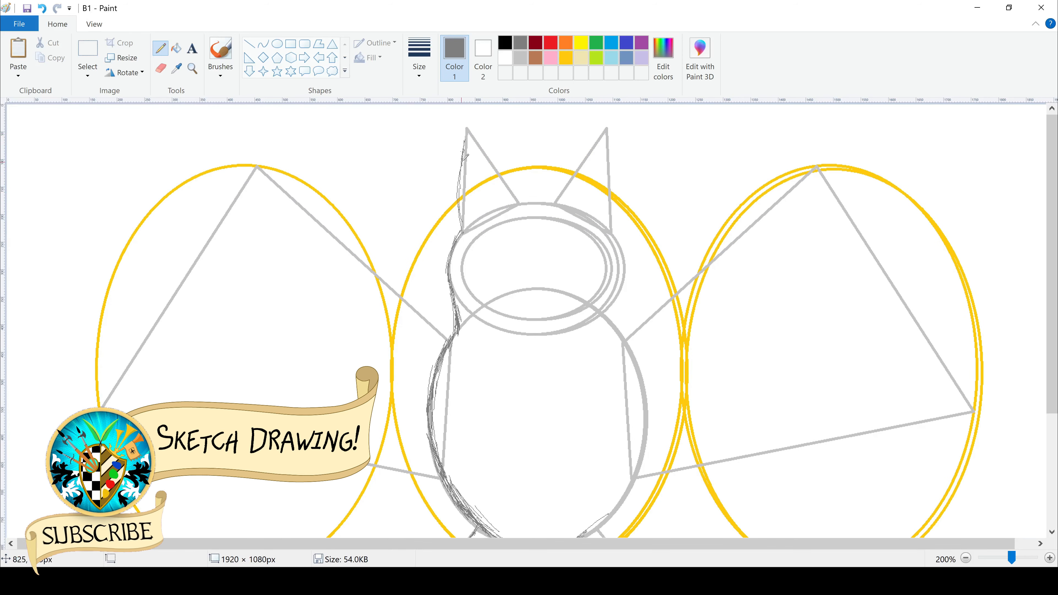
pyautogui.moveTo(458, 204)
pyautogui.mouseDown()
pyautogui.moveTo(467, 127)
pyautogui.moveTo(519, 204)
pyautogui.mouseUp()
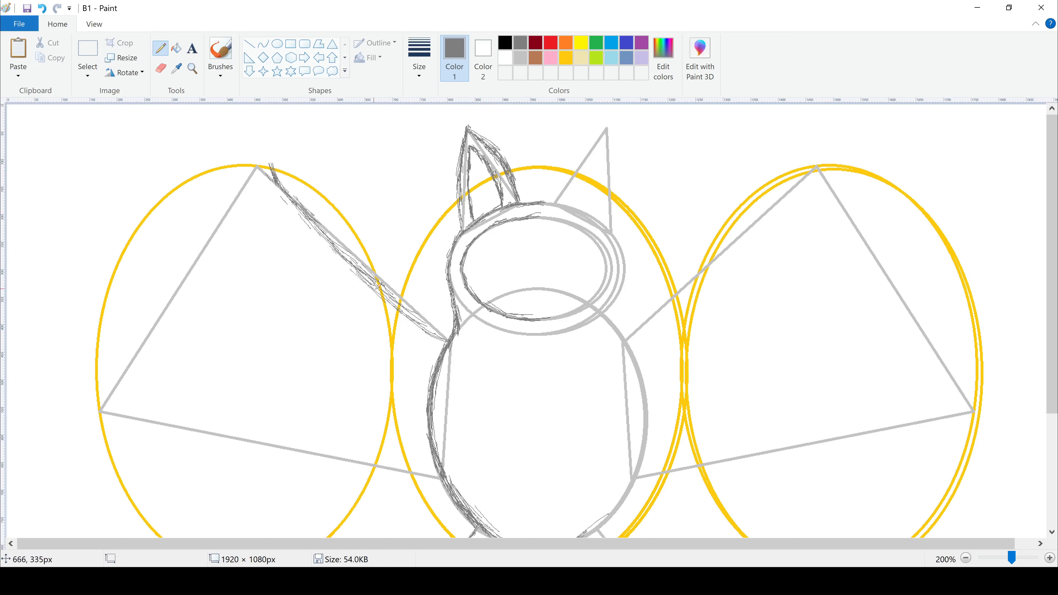
# - Sketch the left wing's peak and curved outer edge, plus the scalloped lower edge running to the body
pyautogui.moveTo(279, 177); pyautogui.dragTo(263, 174)
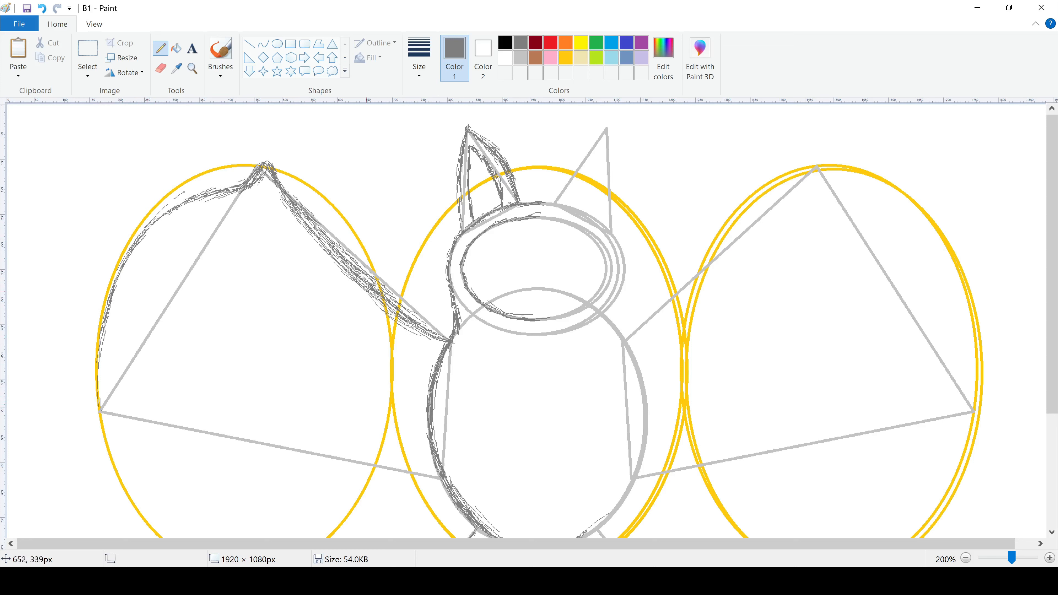
pyautogui.moveTo(172, 395); pyautogui.dragTo(185, 411)
pyautogui.scroll(-3, 438, 398)
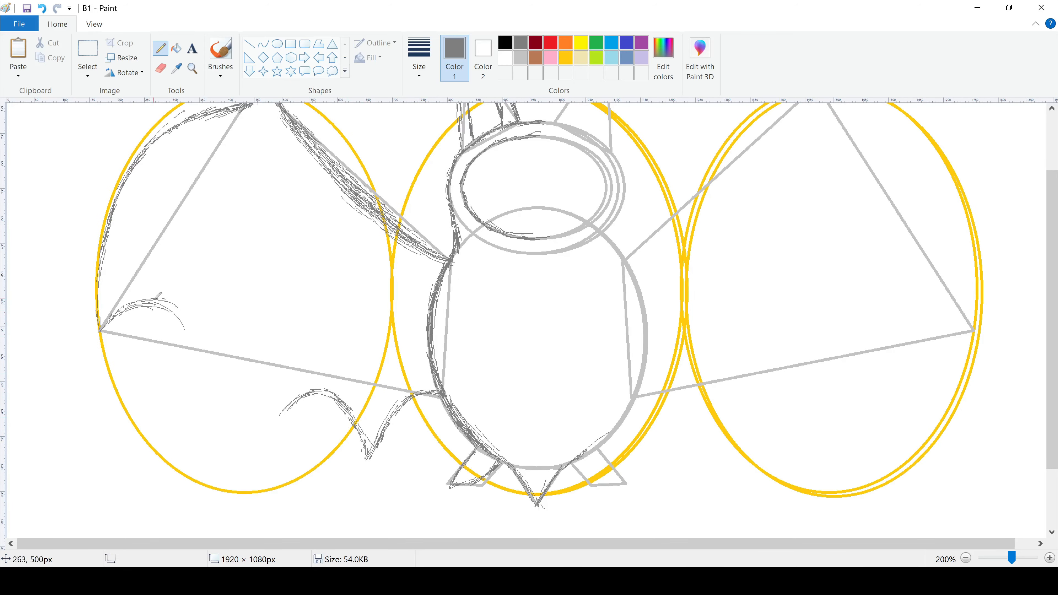
pyautogui.moveTo(222, 411); pyautogui.dragTo(224, 431)
pyautogui.moveTo(231, 432); pyautogui.dragTo(291, 396)
pyautogui.scroll(2, 393, 178)
# - Thicken the left wing's arm with hatching strokes from the wing peak down to the shoulder
pyautogui.moveTo(286, 179); pyautogui.dragTo(334, 246)
pyautogui.moveTo(287, 180); pyautogui.dragTo(379, 285)
pyautogui.moveTo(359, 278); pyautogui.dragTo(434, 315)
pyautogui.moveTo(345, 258); pyautogui.dragTo(431, 314)
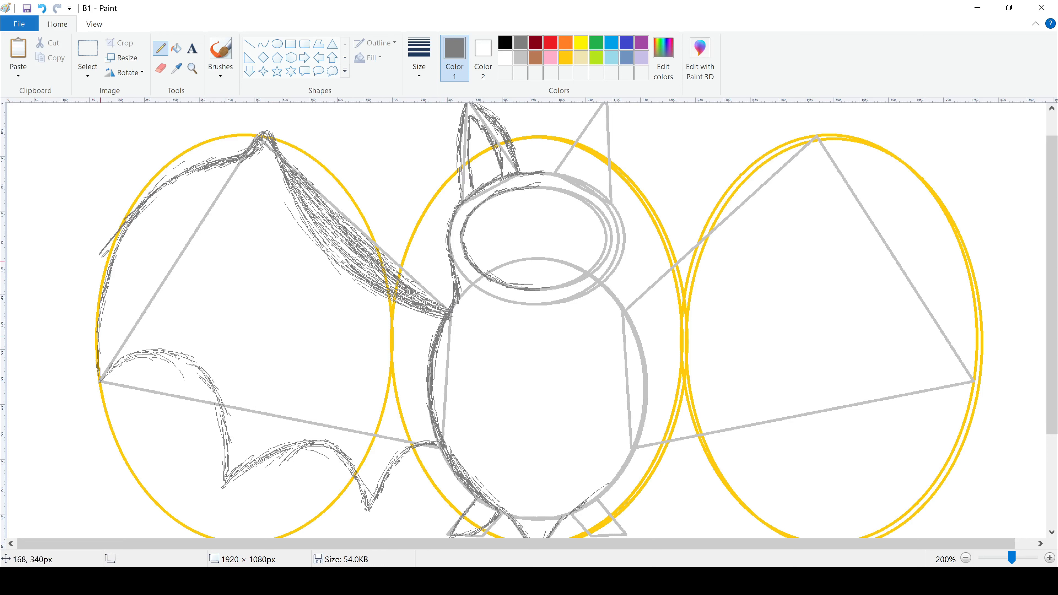
# - Extend the left wing's outer edge and lower corner outward to a new pointed tip beyond the yellow oval
pyautogui.moveTo(104, 252); pyautogui.dragTo(60, 343)
pyautogui.moveTo(200, 164); pyautogui.dragTo(96, 255)
pyautogui.moveTo(49, 363)
pyautogui.mouseDown()
pyautogui.moveTo(206, 373)
pyautogui.moveTo(223, 407)
pyautogui.mouseUp()
pyautogui.moveTo(41, 373)
pyautogui.mouseDown()
pyautogui.moveTo(94, 253)
pyautogui.moveTo(122, 219)
pyautogui.mouseUp()
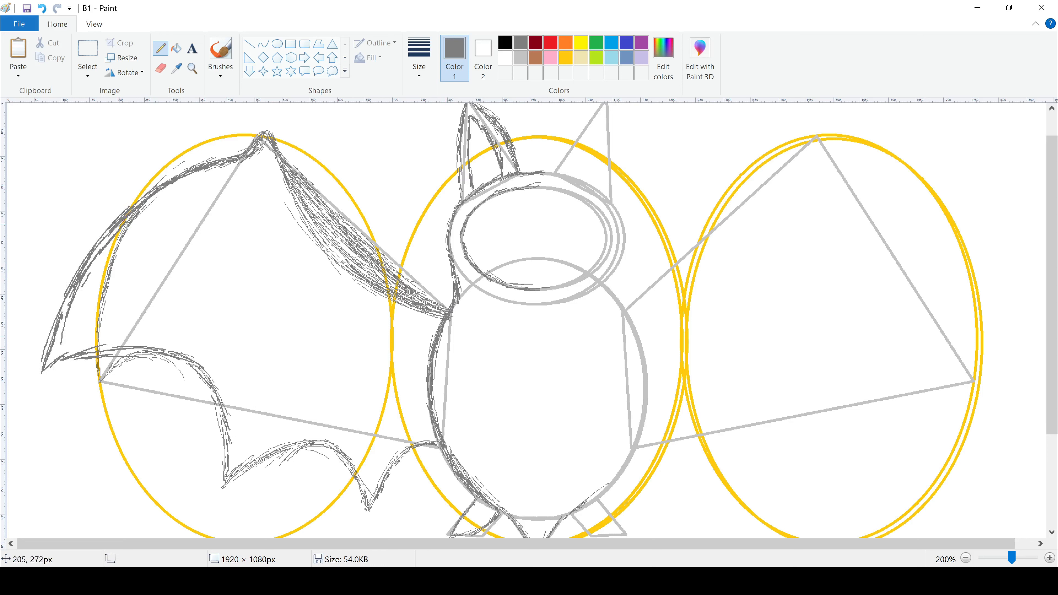
# - Darken the hatching on the left wing's arm and draw the left eye, cheek squiggle and w-shaped mouth
pyautogui.moveTo(275, 145); pyautogui.dragTo(379, 263)
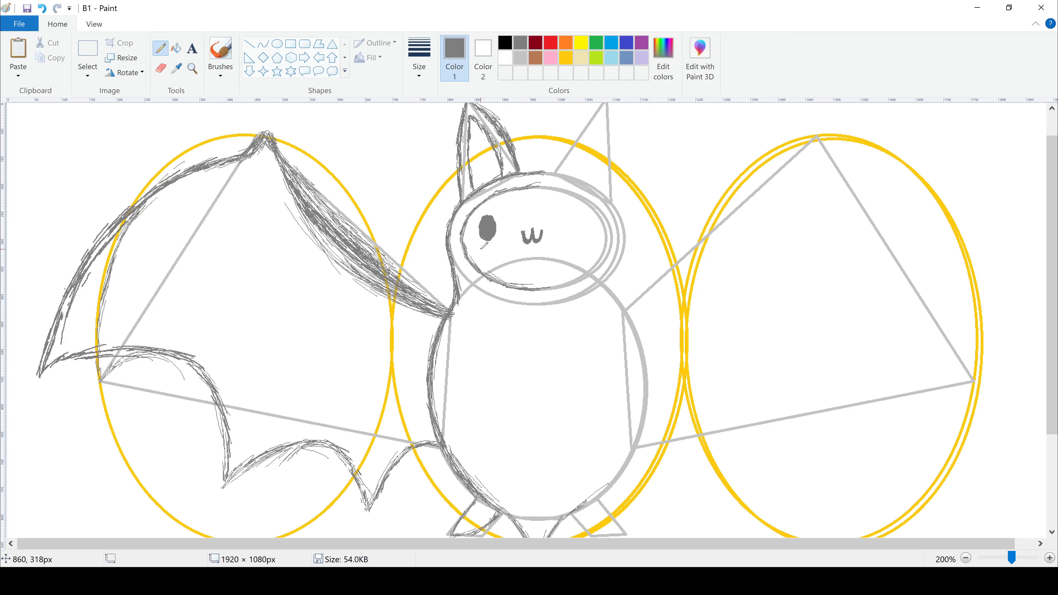
pyautogui.scroll(-4, 263, 391)
pyautogui.scroll(5, 263, 391)
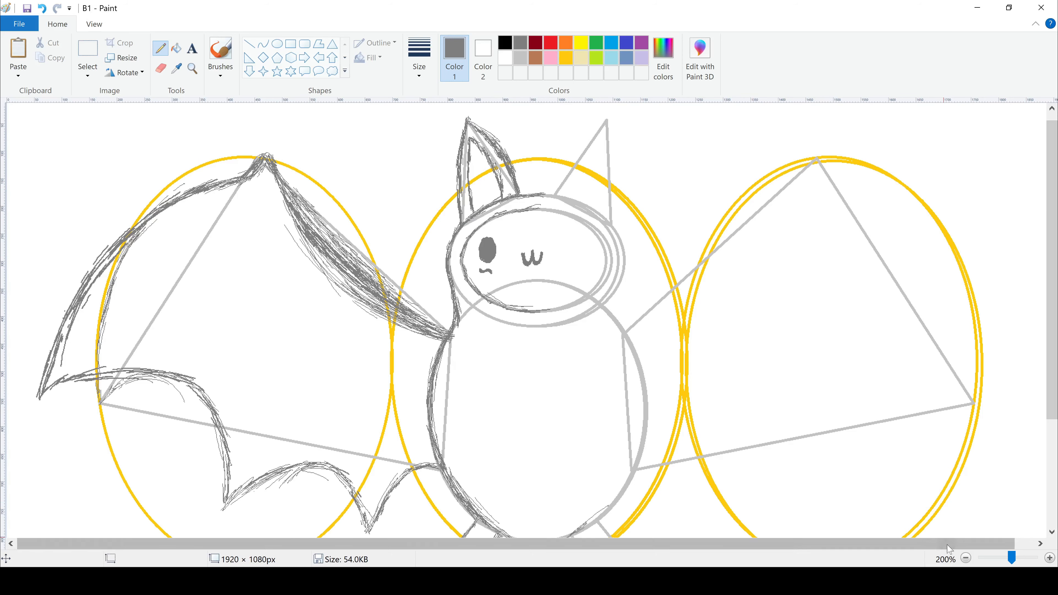
# - Save the half-finished sketch as a PNG file named B2 on the Desktop
pyautogui.click(965, 558)
pyautogui.click(22, 26)
pyautogui.click(42, 121)
pyautogui.click(120, 170)
pyautogui.click(392, 237)
pyautogui.click(20, 26)
pyautogui.click(40, 140)
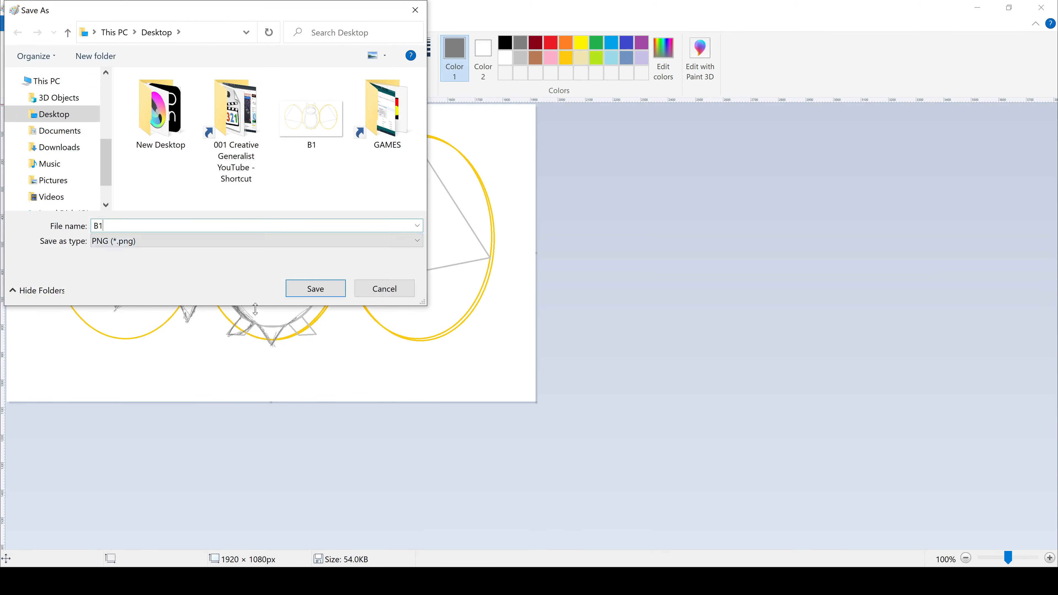
pyautogui.write('2')
pyautogui.click(314, 289)
# - Delete the right half of the drawing, up to the bat's vertical center line
pyautogui.click(1050, 557)
pyautogui.click(87, 52)
pyautogui.moveTo(272, 364); pyautogui.dragTo(534, 104)
pyautogui.press('Delete')
pyautogui.moveTo(303, 116); pyautogui.dragTo(270, 363)
pyautogui.press('Delete')
# - Copy the sketched left half of the bat, flip the copy horizontally and align it as the right half
pyautogui.moveTo(9, 108); pyautogui.dragTo(292, 369)
pyautogui.hotkey('ctrl', 'c')
pyautogui.hotkey('ctrl', 'v')
pyautogui.click(88, 74)
pyautogui.click(104, 205)
pyautogui.rightClick(225, 189)
pyautogui.moveTo(256, 311)
pyautogui.click(356, 378)
pyautogui.moveTo(116, 264); pyautogui.dragTo(355, 267)
pyautogui.click(278, 389)
# - Save the mirrored sketch as B3
pyautogui.click(20, 24)
pyautogui.click(40, 140)
pyautogui.click(102, 226)
pyautogui.click(391, 238)
pyautogui.click(20, 24)
pyautogui.click(40, 140)
pyautogui.write('B3')
pyautogui.click(314, 289)
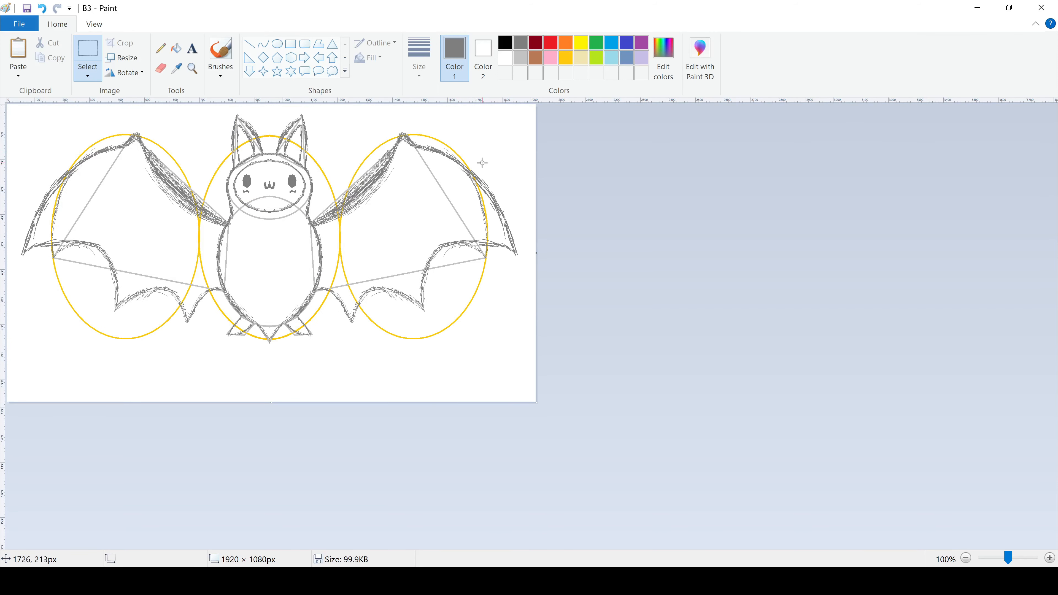
# - Erase only the gold guide ovals and the light gray construction shapes with a larger color-replacing eraser
pyautogui.click(161, 68)
pyautogui.click(419, 59)
pyautogui.click(450, 152)
pyautogui.click(566, 57)
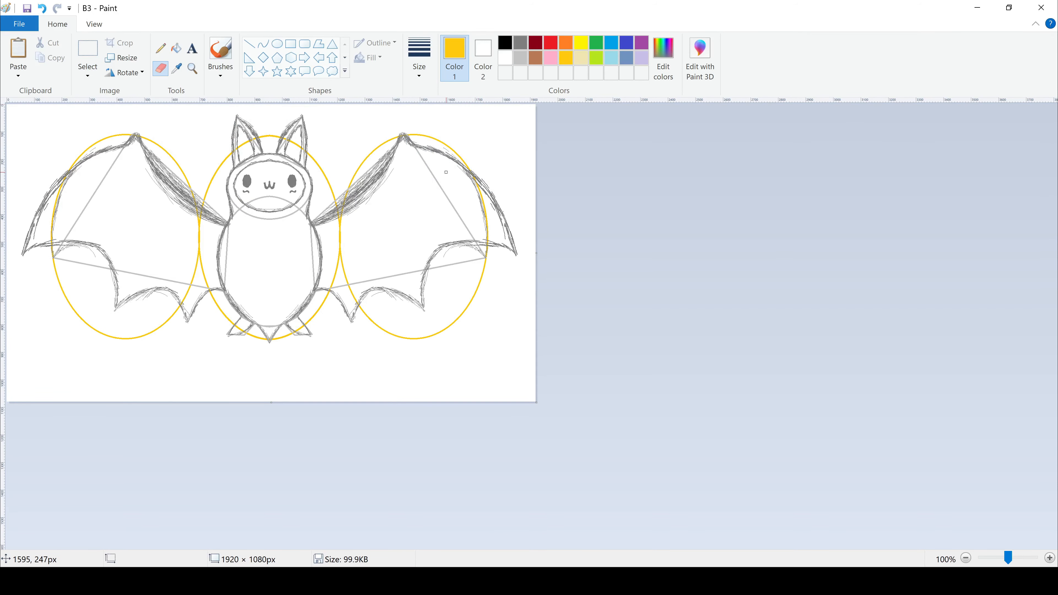
pyautogui.moveTo(397, 131)
pyautogui.mouseDown()
pyautogui.moveTo(72, 194)
pyautogui.moveTo(158, 315)
pyautogui.moveTo(217, 350)
pyautogui.moveTo(346, 215)
pyautogui.moveTo(371, 344)
pyautogui.mouseUp()
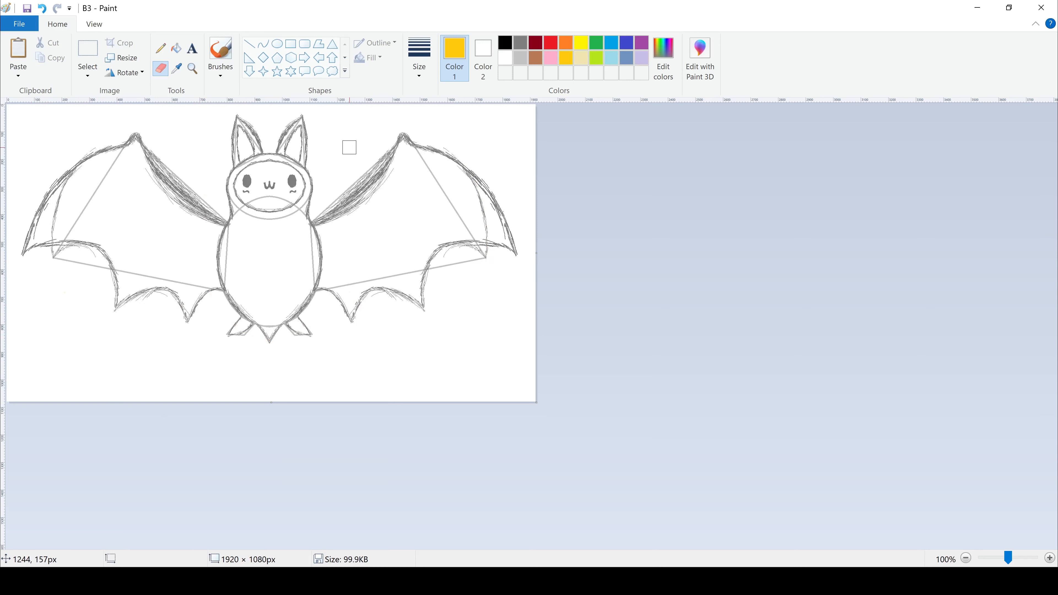
pyautogui.click(520, 57)
pyautogui.moveTo(239, 125)
pyautogui.mouseDown()
pyautogui.moveTo(320, 135)
pyautogui.moveTo(107, 188)
pyautogui.moveTo(244, 274)
pyautogui.moveTo(457, 212)
pyautogui.mouseUp()
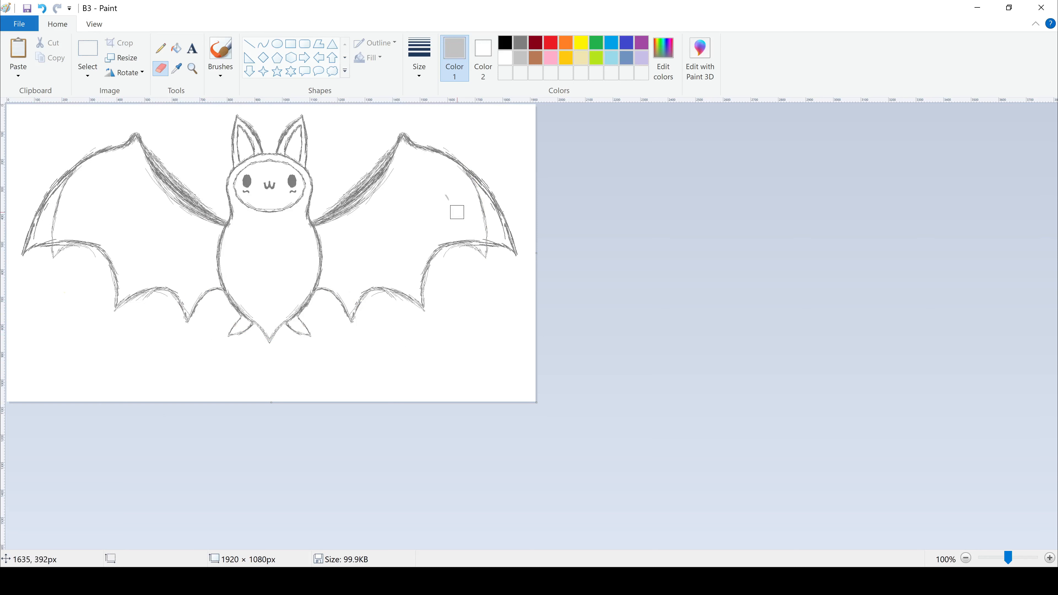
# - Save the cleaned sketch as B4
pyautogui.press('F12')
pyautogui.write('B4')
pyautogui.press('Return')
# - Set the drawing color to black and shift the left ear slightly outward using a free-form selection
pyautogui.click(505, 42)
pyautogui.click(160, 48)
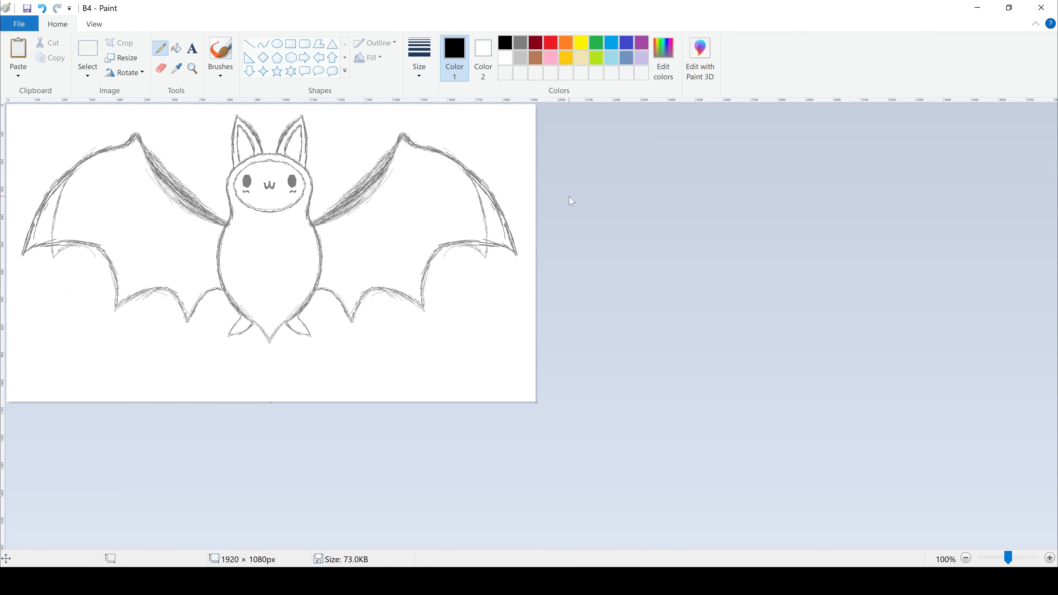
pyautogui.moveTo(1010, 558); pyautogui.dragTo(1015, 558)
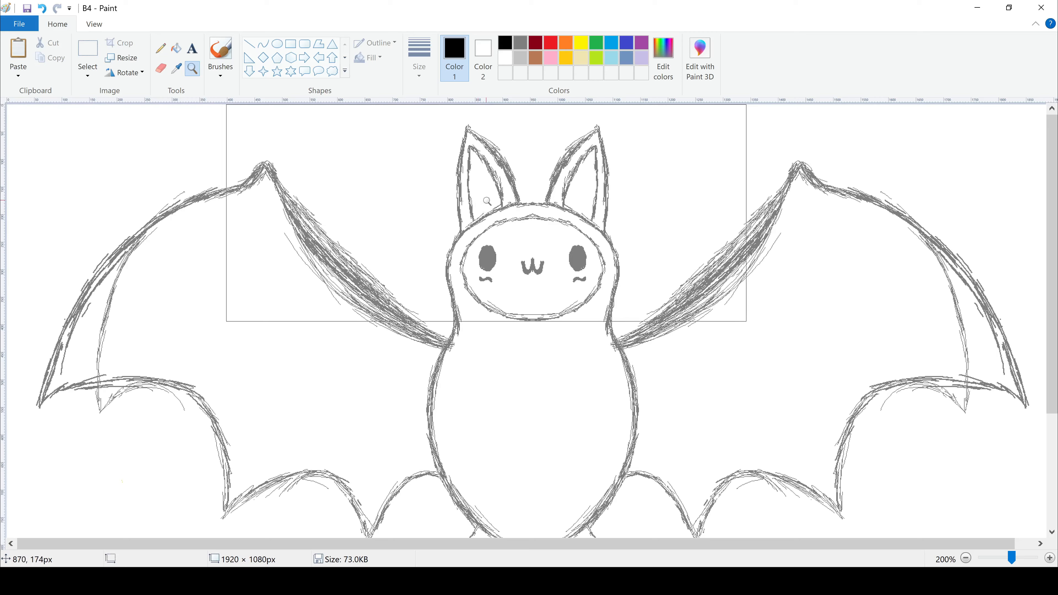
pyautogui.click(87, 75)
pyautogui.click(111, 123)
pyautogui.moveTo(372, 127)
pyautogui.mouseDown()
pyautogui.moveTo(433, 250)
pyautogui.moveTo(371, 129)
pyautogui.mouseUp()
pyautogui.moveTo(398, 209); pyautogui.dragTo(373, 210)
pyautogui.moveTo(269, 305); pyautogui.dragTo(264, 307)
pyautogui.moveTo(368, 231); pyautogui.dragTo(366, 230)
pyautogui.click(467, 105)
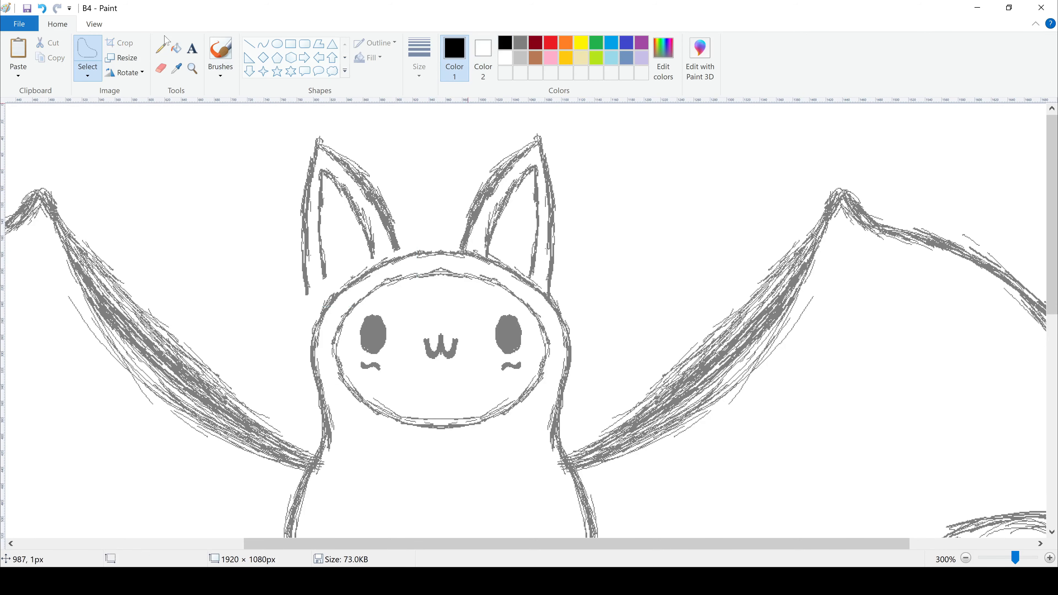
# - Trace the left ear and the lower edge of the left wing's arm with the black pencil
pyautogui.click(161, 47)
pyautogui.moveTo(316, 320); pyautogui.dragTo(303, 278)
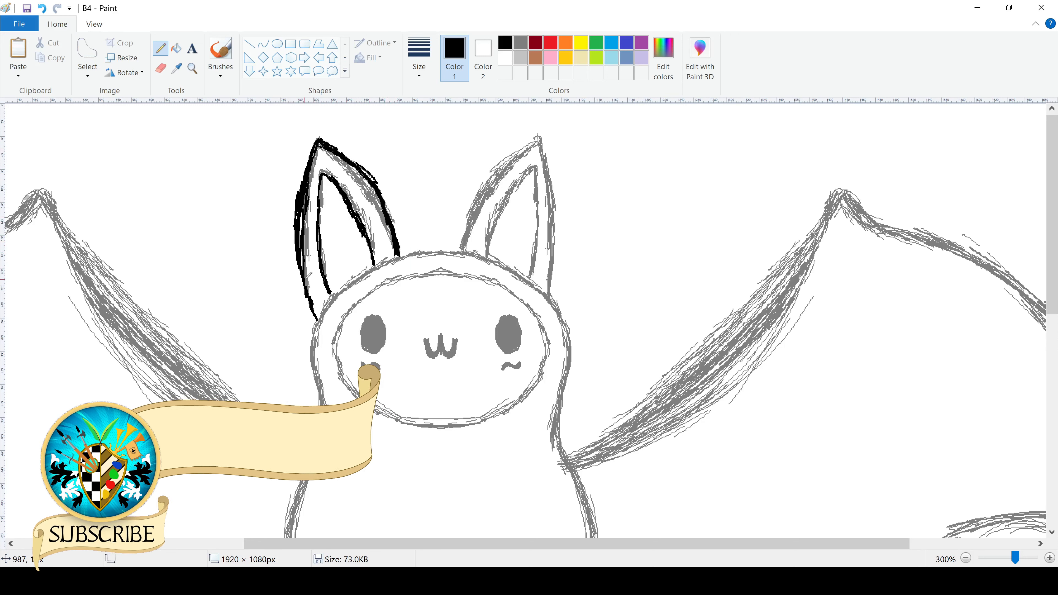
pyautogui.click(966, 558)
pyautogui.moveTo(1051, 237); pyautogui.dragTo(1051, 188)
pyautogui.moveTo(249, 163); pyautogui.dragTo(274, 212)
pyautogui.moveTo(268, 205); pyautogui.dragTo(344, 295)
pyautogui.moveTo(317, 277); pyautogui.dragTo(424, 346)
pyautogui.moveTo(287, 235); pyautogui.dragTo(345, 303)
pyautogui.moveTo(250, 163)
pyautogui.mouseDown()
pyautogui.moveTo(290, 240)
pyautogui.moveTo(351, 306)
pyautogui.mouseUp()
# - Trace the left side of the body, neck and head in black
pyautogui.moveTo(428, 336); pyautogui.dragTo(410, 429)
pyautogui.moveTo(410, 395); pyautogui.dragTo(447, 511)
pyautogui.moveTo(434, 329); pyautogui.dragTo(428, 246)
pyautogui.moveTo(431, 243); pyautogui.dragTo(448, 225)
# - Trace the left wing's outer edge from peak to tip and its scalloped lower edge in black
pyautogui.moveTo(250, 162); pyautogui.dragTo(221, 184)
pyautogui.moveTo(142, 214); pyautogui.dragTo(20, 402)
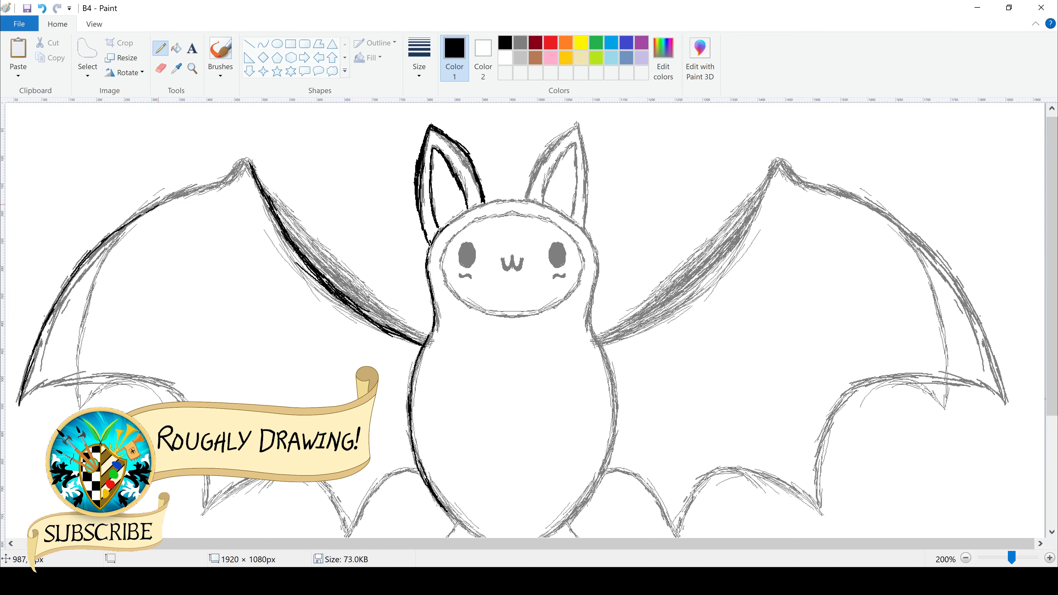
pyautogui.moveTo(218, 184); pyautogui.dragTo(160, 204)
pyautogui.moveTo(20, 399)
pyautogui.mouseDown()
pyautogui.moveTo(65, 373)
pyautogui.moveTo(122, 374)
pyautogui.mouseUp()
pyautogui.moveTo(121, 375); pyautogui.dragTo(188, 402)
pyautogui.moveTo(204, 476); pyautogui.dragTo(207, 507)
pyautogui.moveTo(207, 506)
pyautogui.mouseDown()
pyautogui.moveTo(259, 479)
pyautogui.moveTo(349, 535)
pyautogui.mouseUp()
pyautogui.moveTo(349, 534); pyautogui.dragTo(400, 468)
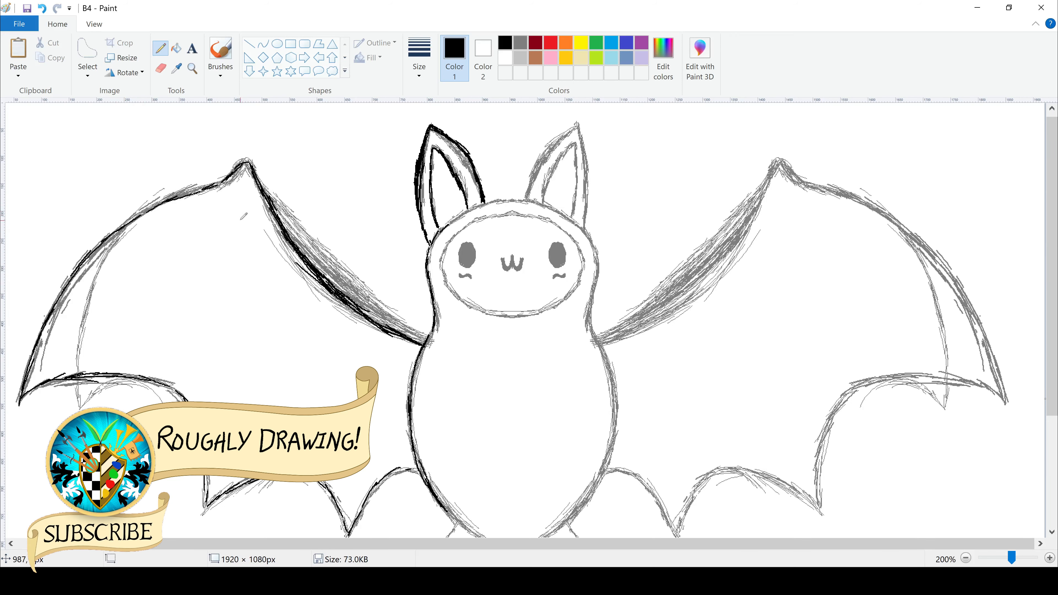
# - Add an inner line parallel to the left wing's arm, using black strokes and light gray strokes toward the body
pyautogui.moveTo(238, 208); pyautogui.dragTo(266, 253)
pyautogui.moveTo(276, 265)
pyautogui.mouseDown()
pyautogui.moveTo(340, 325)
pyautogui.moveTo(413, 364)
pyautogui.mouseUp()
pyautogui.click(520, 57)
pyautogui.moveTo(381, 348); pyautogui.dragTo(414, 362)
pyautogui.moveTo(246, 229); pyautogui.dragTo(232, 201)
# - Erase the stray inner sketch lines near the left wing's outer tip
pyautogui.click(160, 68)
pyautogui.moveTo(41, 370); pyautogui.dragTo(129, 236)
pyautogui.moveTo(78, 345); pyautogui.dragTo(78, 369)
pyautogui.moveTo(83, 404); pyautogui.dragTo(162, 402)
# - Sketch a light gray inner contour along the left wing's outer edge, peak and arm with the pencil
pyautogui.click(160, 48)
pyautogui.moveTo(42, 369); pyautogui.dragTo(88, 304)
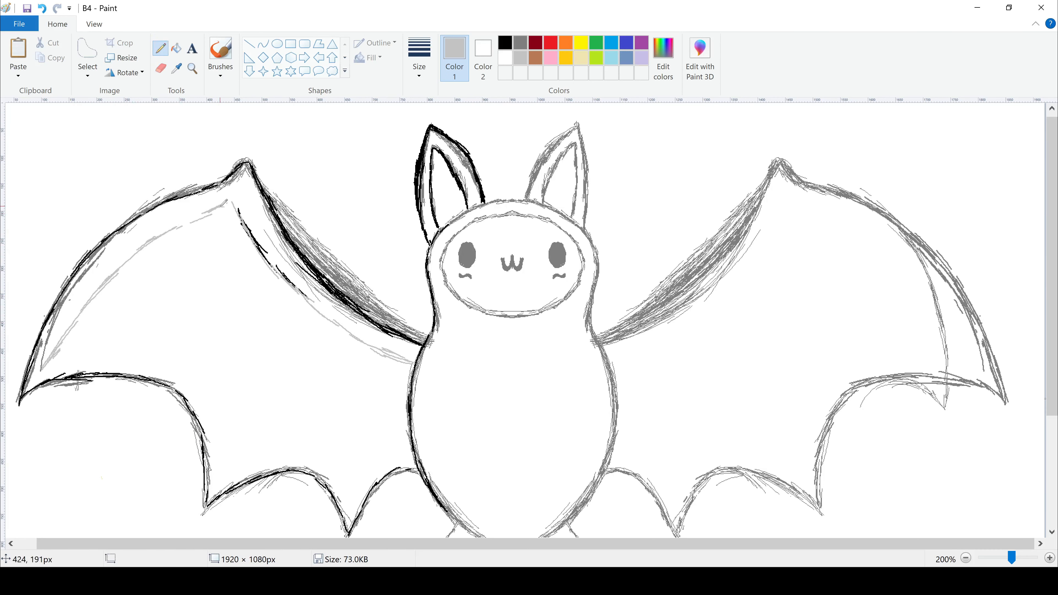
pyautogui.moveTo(168, 233); pyautogui.dragTo(226, 204)
pyautogui.moveTo(228, 204); pyautogui.dragTo(241, 235)
pyautogui.moveTo(248, 231); pyautogui.dragTo(331, 324)
pyautogui.moveTo(228, 209)
pyautogui.mouseDown()
pyautogui.moveTo(262, 260)
pyautogui.moveTo(360, 345)
pyautogui.mouseUp()
pyautogui.moveTo(350, 333); pyautogui.dragTo(386, 352)
pyautogui.moveTo(34, 371); pyautogui.dragTo(55, 348)
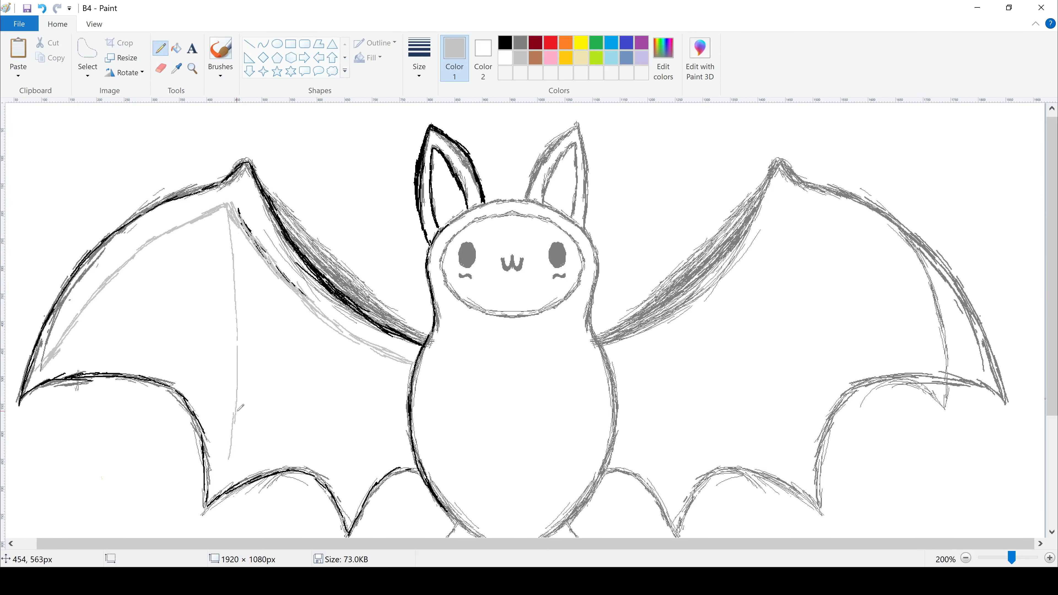
# - Sketch two light gray finger-bone lines down the left wing, from the peak and from the lower arm
pyautogui.moveTo(221, 240); pyautogui.dragTo(230, 454)
pyautogui.moveTo(224, 201); pyautogui.dragTo(239, 315)
pyautogui.moveTo(231, 256); pyautogui.dragTo(236, 362)
pyautogui.moveTo(356, 343); pyautogui.dragTo(355, 446)
pyautogui.moveTo(349, 476); pyautogui.dragTo(361, 356)
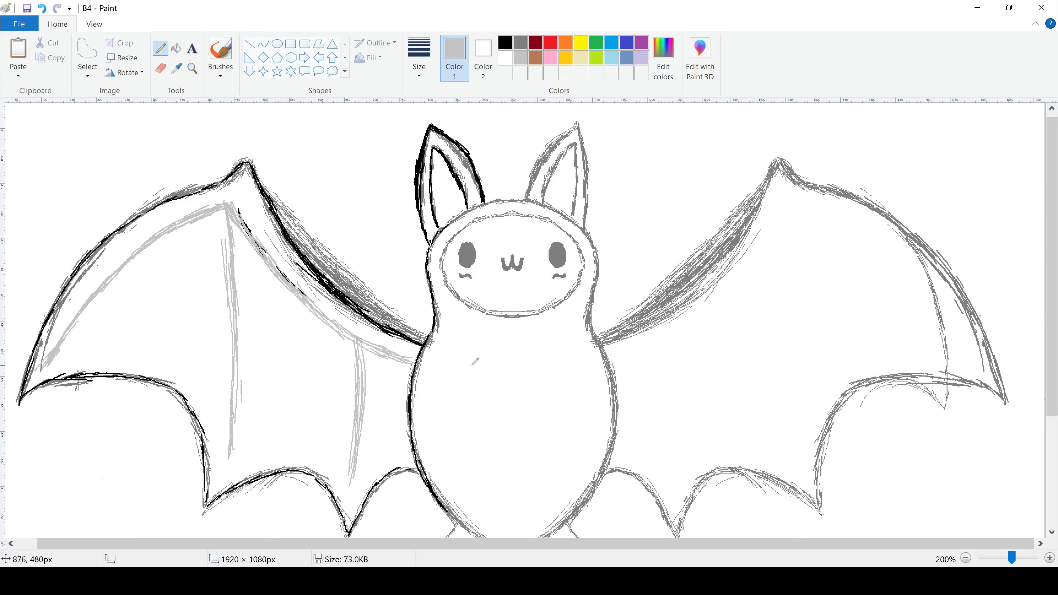
# - Darken the left wing's inner contour, inner arm line and two finger bones with gray and black pencil strokes
pyautogui.moveTo(236, 358); pyautogui.dragTo(231, 450)
pyautogui.moveTo(227, 204); pyautogui.dragTo(294, 288)
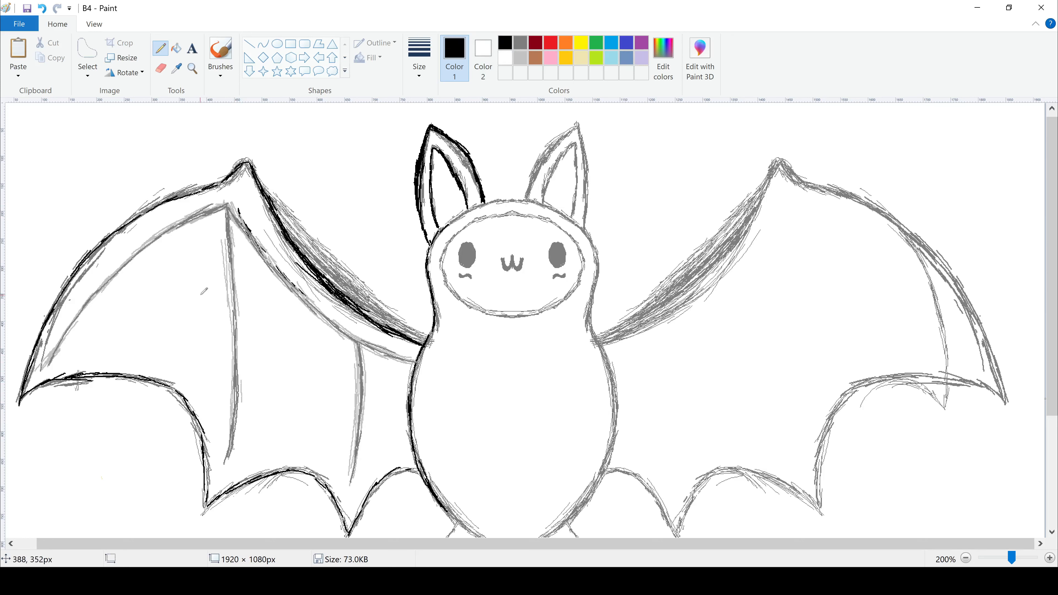
pyautogui.moveTo(65, 333); pyautogui.dragTo(224, 206)
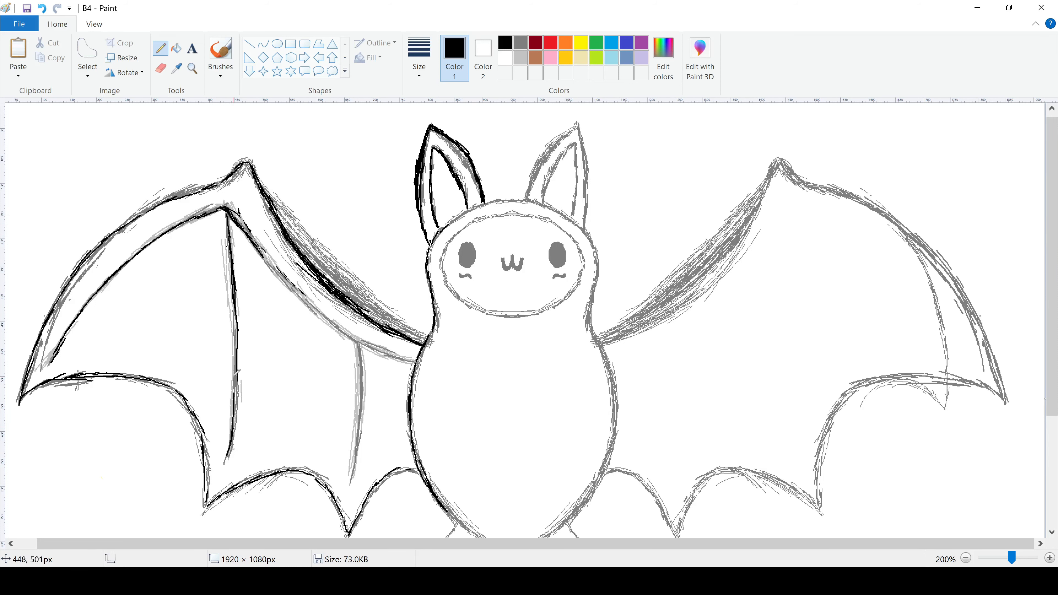
pyautogui.moveTo(261, 251); pyautogui.dragTo(417, 365)
pyautogui.moveTo(358, 340); pyautogui.dragTo(351, 478)
pyautogui.moveTo(1051, 267); pyautogui.dragTo(1051, 325)
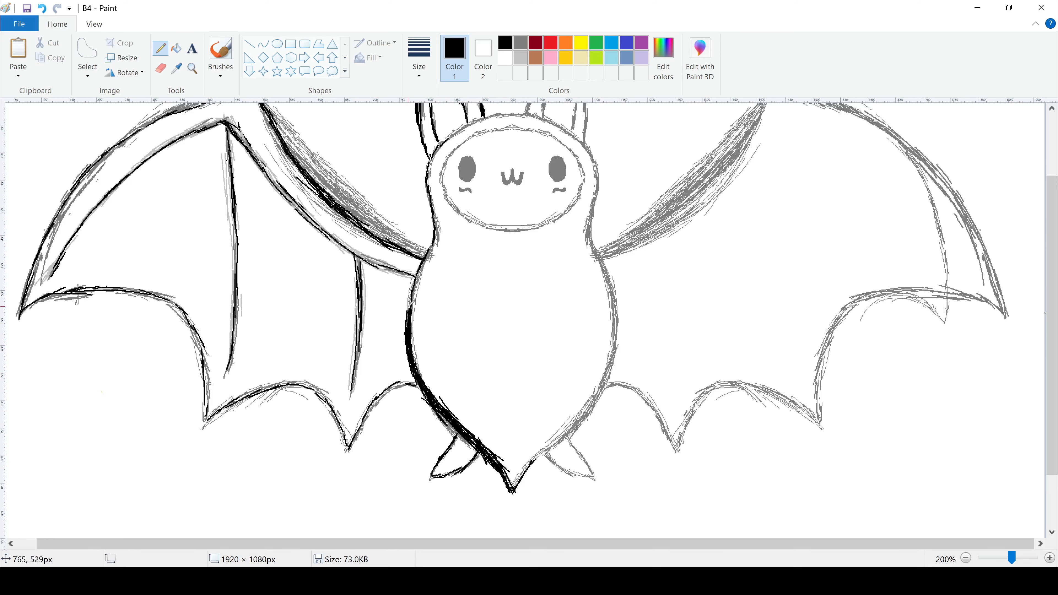
# - Save the drawing as a new file named B5
pyautogui.moveTo(1051, 259); pyautogui.dragTo(1051, 203)
pyautogui.press('F12')
pyautogui.write('B5')
pyautogui.press('Return')
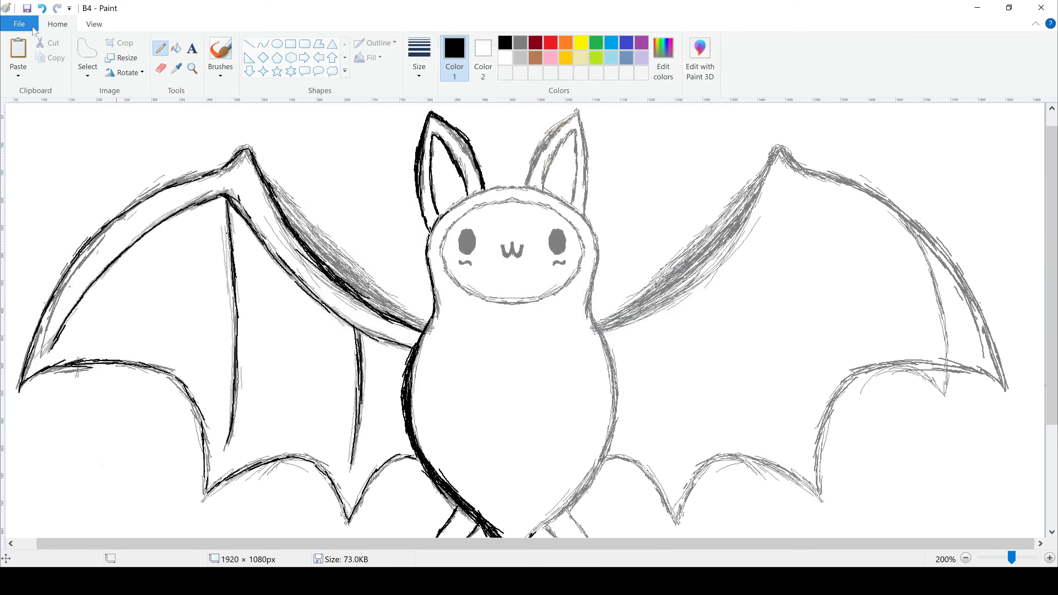
# - Outline the bat's face with a thick blue-gray ellipse about 257 × 190 px
pyautogui.click(965, 557)
pyautogui.click(626, 56)
pyautogui.click(265, 44)
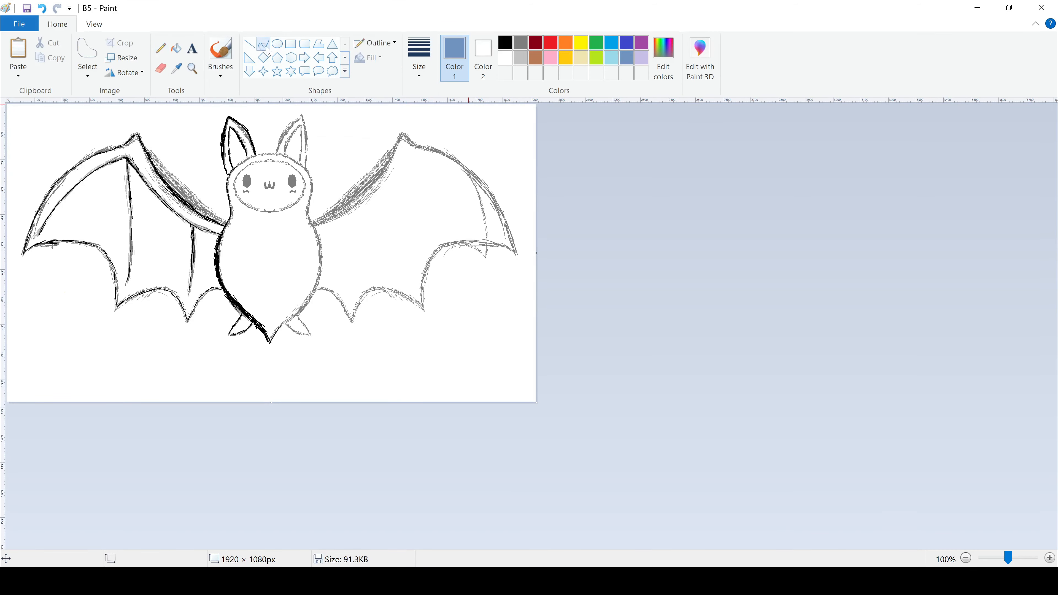
pyautogui.click(418, 58)
pyautogui.click(449, 181)
pyautogui.click(272, 43)
pyautogui.moveTo(240, 170); pyautogui.dragTo(312, 219)
pyautogui.moveTo(310, 178); pyautogui.dragTo(304, 167)
pyautogui.moveTo(269, 208); pyautogui.dragTo(288, 201)
pyautogui.rightClick(290, 203)
pyautogui.click(292, 204)
pyautogui.rightClick(287, 200)
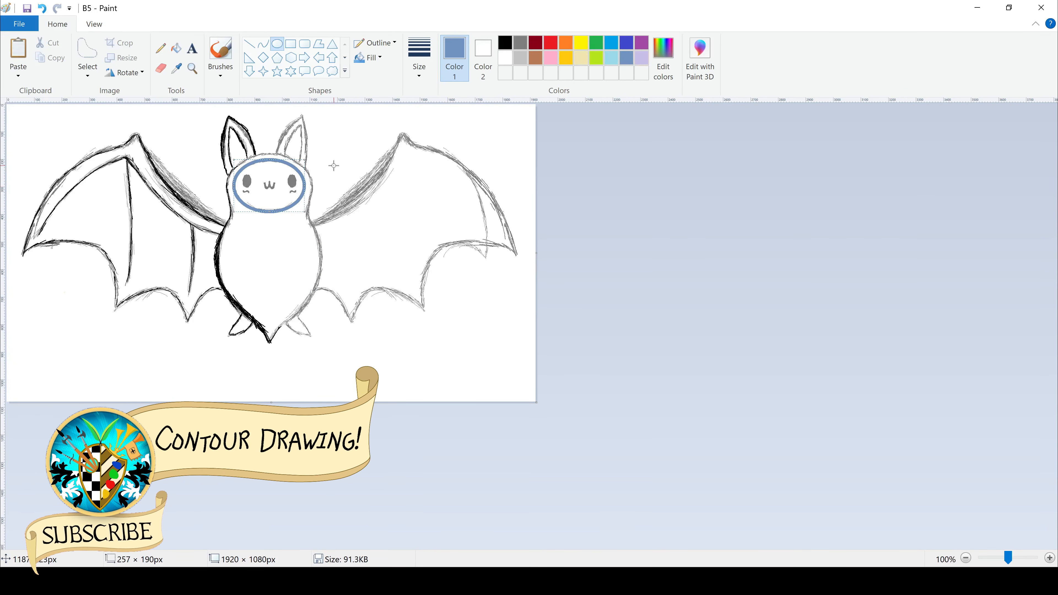
pyautogui.moveTo(356, 169); pyautogui.dragTo(357, 170)
pyautogui.hotkey('ctrl', 'z')
# - Trace the inner outline of the left ear with thick blue-gray curves
pyautogui.click(266, 46)
pyautogui.moveTo(229, 126)
pyautogui.mouseDown()
pyautogui.moveTo(232, 167)
pyautogui.moveTo(228, 147)
pyautogui.mouseUp()
pyautogui.click(265, 135)
pyautogui.hotkey('ctrl', 'z')
pyautogui.scroll(1, 348, 137)
pyautogui.scroll(1, 348, 137)
pyautogui.moveTo(322, 169); pyautogui.dragTo(376, 263)
pyautogui.moveTo(351, 216); pyautogui.dragTo(363, 211)
pyautogui.click(409, 175)
pyautogui.hotkey('ctrl', 'z')
# - Trace both outer edges of the left ear with blue-gray curves meeting at the ear tip
pyautogui.moveTo(320, 141); pyautogui.dragTo(318, 319)
pyautogui.moveTo(316, 225)
pyautogui.mouseDown()
pyautogui.moveTo(276, 219)
pyautogui.moveTo(289, 227)
pyautogui.mouseUp()
pyautogui.click(216, 227)
pyautogui.moveTo(321, 141); pyautogui.dragTo(399, 257)
pyautogui.moveTo(360, 199); pyautogui.dragTo(383, 183)
pyautogui.click(304, 337)
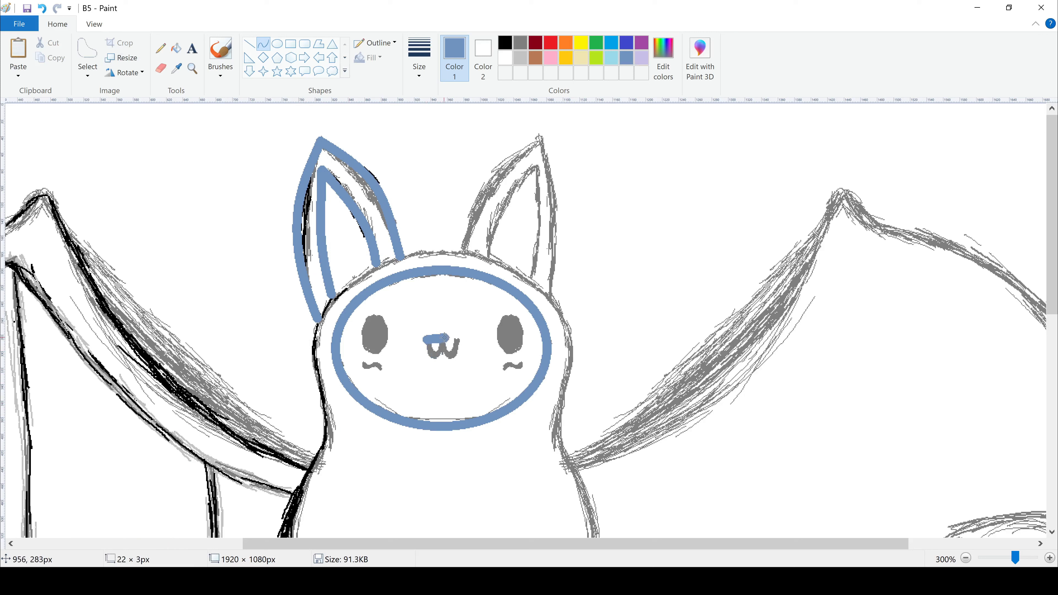
# - Trace the left side of the head and neck with blue-gray curves, from the crown down to the shoulder
pyautogui.moveTo(313, 463); pyautogui.dragTo(316, 353)
pyautogui.moveTo(312, 417); pyautogui.dragTo(331, 417)
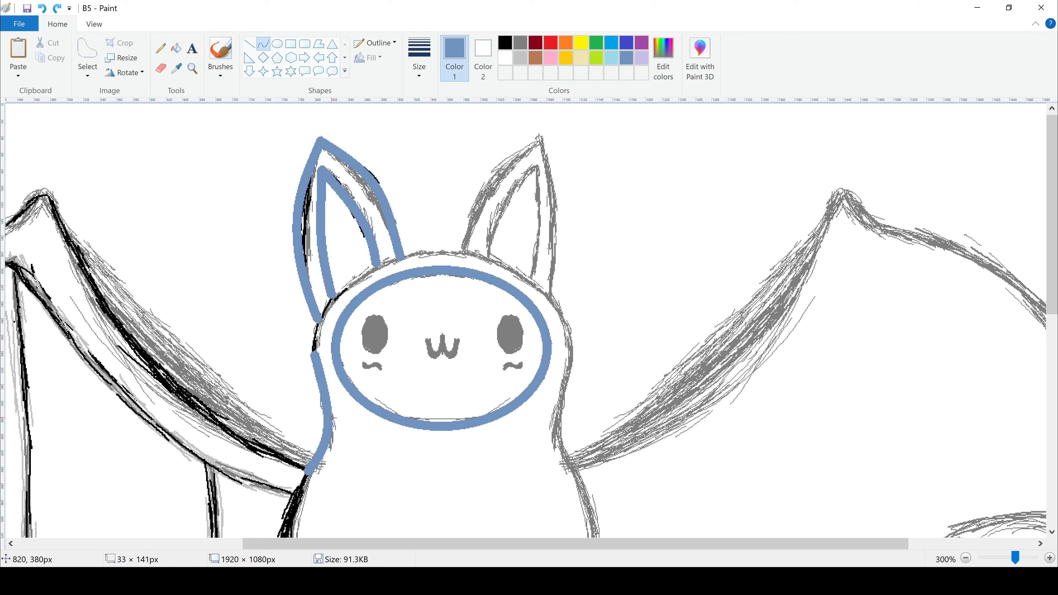
pyautogui.moveTo(428, 253); pyautogui.dragTo(315, 353)
pyautogui.moveTo(333, 304); pyautogui.dragTo(312, 266)
pyautogui.moveTo(314, 306); pyautogui.dragTo(309, 341)
# - Trace the left wing's upper arm with a blue-gray curve about 311 × 326 px, from the peak to the shoulder
pyautogui.click(428, 465)
pyautogui.moveTo(425, 544); pyautogui.dragTo(319, 544)
pyautogui.moveTo(217, 202)
pyautogui.mouseDown()
pyautogui.moveTo(271, 309)
pyautogui.moveTo(473, 470)
pyautogui.mouseUp()
pyautogui.moveTo(312, 368); pyautogui.dragTo(313, 417)
pyautogui.moveTo(370, 440); pyautogui.dragTo(409, 437)
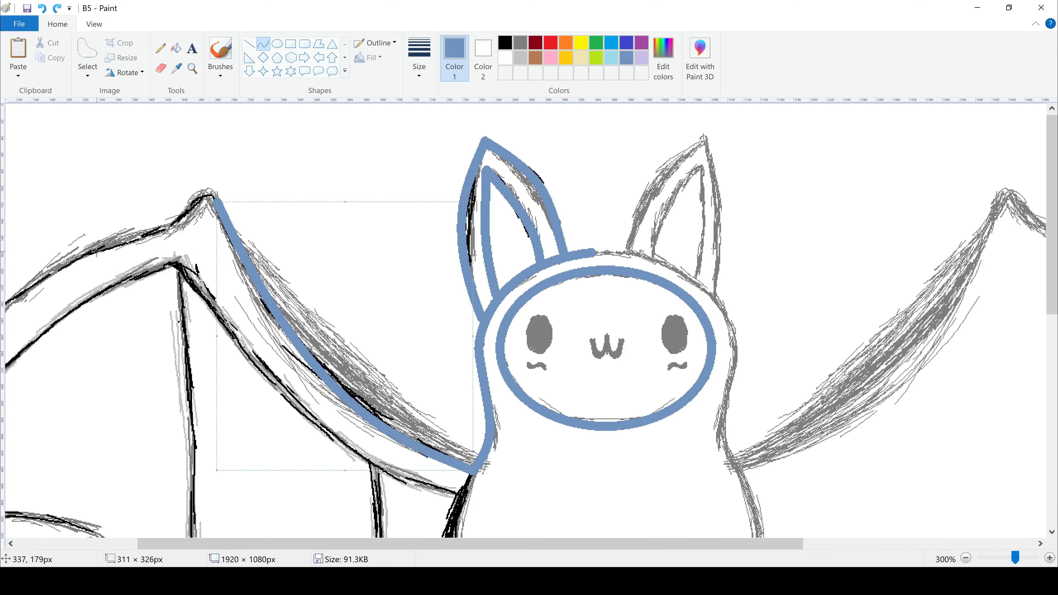
pyautogui.moveTo(159, 230); pyautogui.dragTo(210, 189)
pyautogui.click(202, 188)
pyautogui.click(248, 199)
pyautogui.hotkey('ctrl', 'z')
pyautogui.hotkey('ctrl', 'z')
# - Trace the left wing's pointed peak with short blue-gray curves joining the upper arm line
pyautogui.moveTo(144, 234); pyautogui.dragTo(199, 195)
pyautogui.click(188, 218)
pyautogui.click(188, 217)
pyautogui.click(222, 203)
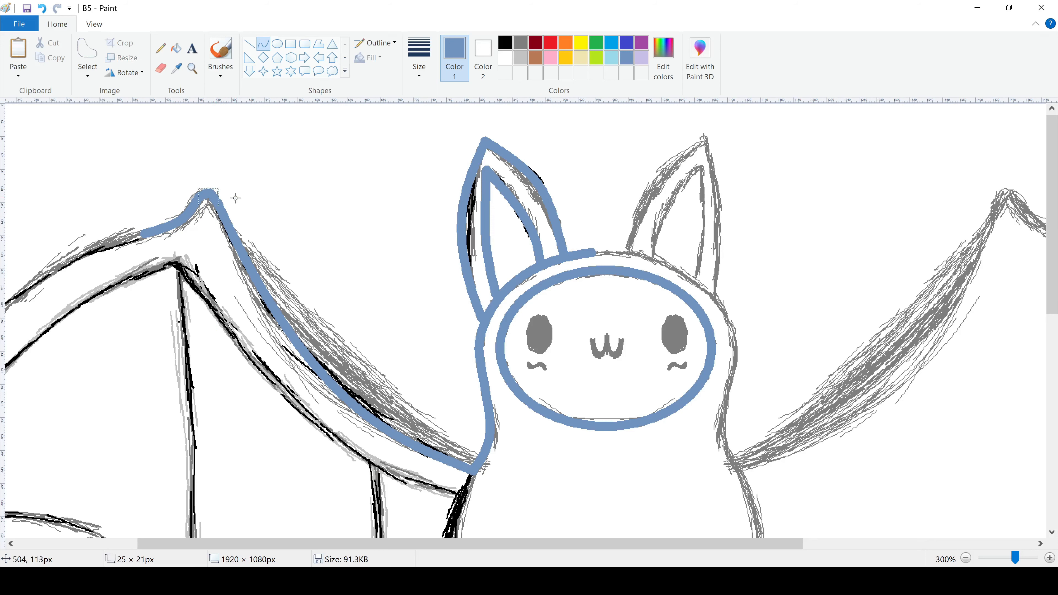
pyautogui.click(198, 279)
# - Trace the left wing's outer edge with a blue-gray curve from the peak down to the outer tip
pyautogui.hscroll(-5, 197, 279)
pyautogui.scroll(-3, 198, 279)
pyautogui.moveTo(55, 463)
pyautogui.mouseDown()
pyautogui.moveTo(329, 142)
pyautogui.moveTo(436, 113)
pyautogui.moveTo(56, 462)
pyautogui.moveTo(284, 440)
pyautogui.mouseUp()
pyautogui.click(67, 186)
pyautogui.click(89, 489)
pyautogui.moveTo(177, 398)
pyautogui.mouseDown()
pyautogui.moveTo(171, 388)
pyautogui.moveTo(179, 410)
pyautogui.mouseUp()
pyautogui.hotkey('ctrl', 'z')
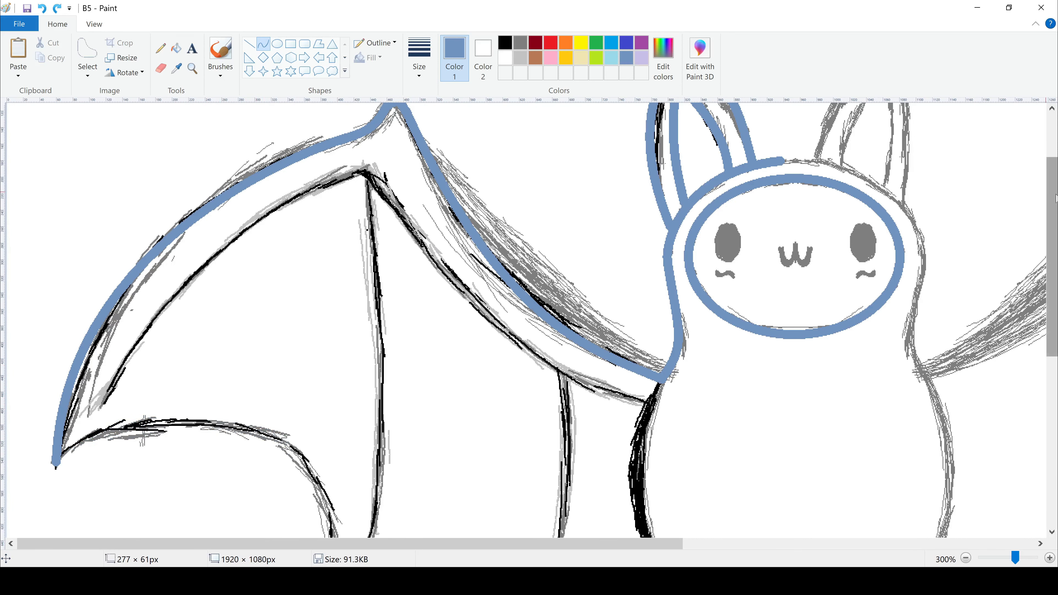
# - Trace the outermost scallop of the left wing's lower edge with a blue-gray curve starting at the outer tip
pyautogui.moveTo(1055, 195); pyautogui.dragTo(1055, 263)
pyautogui.moveTo(55, 316); pyautogui.dragTo(334, 483)
pyautogui.click(315, 196)
pyautogui.moveTo(337, 241); pyautogui.dragTo(335, 321)
pyautogui.moveTo(42, 323); pyautogui.dragTo(32, 322)
pyautogui.hotkey('ctrl', 'z')
# - Trace the two remaining scallops of the left wing's lower edge with blue-gray curves up to the body
pyautogui.moveTo(333, 482)
pyautogui.mouseDown()
pyautogui.moveTo(494, 480)
pyautogui.moveTo(549, 518)
pyautogui.mouseUp()
pyautogui.moveTo(552, 365); pyautogui.dragTo(509, 324)
pyautogui.moveTo(391, 410); pyautogui.dragTo(373, 455)
pyautogui.click(625, 437)
pyautogui.moveTo(656, 419); pyautogui.dragTo(549, 518)
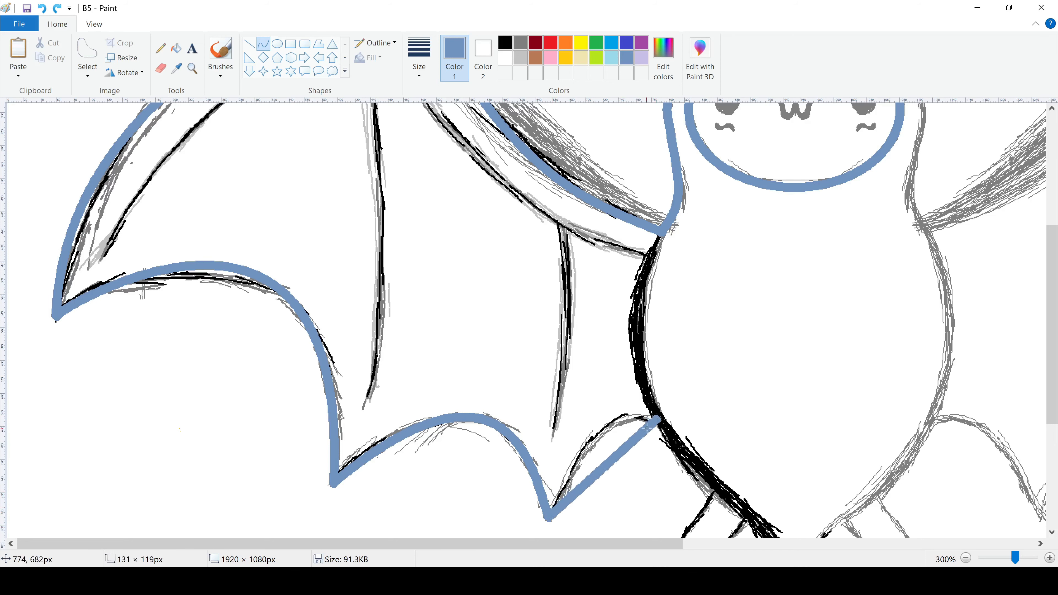
pyautogui.moveTo(624, 433); pyautogui.dragTo(591, 393)
pyautogui.moveTo(595, 416); pyautogui.dragTo(600, 425)
pyautogui.click(346, 460)
pyautogui.scroll(3, 333, 374)
pyautogui.moveTo(104, 391); pyautogui.dragTo(367, 158)
pyautogui.moveTo(249, 233)
pyautogui.mouseDown()
pyautogui.moveTo(224, 206)
pyautogui.moveTo(233, 202)
pyautogui.mouseUp()
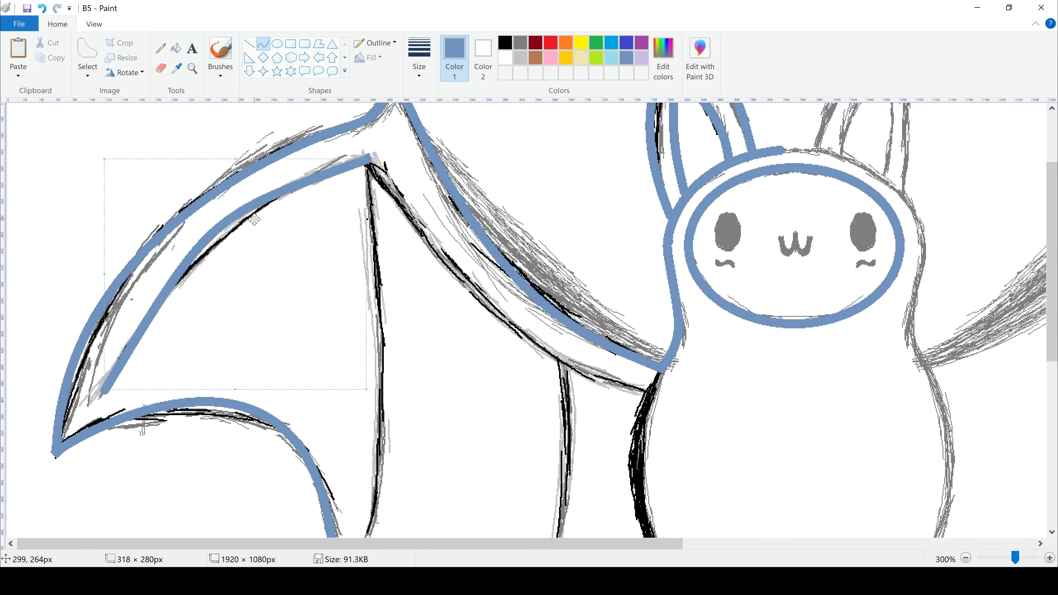
pyautogui.hotkey('ctrl', 'z')
# - Trace the left wing's inner contour with a blue-gray curve from near the outer tip to the inner peak
pyautogui.moveTo(102, 393); pyautogui.dragTo(369, 158)
pyautogui.moveTo(175, 183); pyautogui.dragTo(159, 176)
pyautogui.moveTo(391, 163)
pyautogui.mouseDown()
pyautogui.moveTo(396, 153)
pyautogui.moveTo(326, 187)
pyautogui.moveTo(165, 339)
pyautogui.moveTo(113, 407)
pyautogui.moveTo(106, 392)
pyautogui.mouseUp()
pyautogui.hotkey('ctrl', 'z')
pyautogui.moveTo(225, 221); pyautogui.dragTo(239, 200)
pyautogui.moveTo(166, 279); pyautogui.dragTo(164, 266)
# - Trace the left wing's inner arm line with a blue-gray curve from the body to the inner peak
pyautogui.click(604, 388)
pyautogui.moveTo(648, 392); pyautogui.dragTo(366, 159)
pyautogui.moveTo(491, 325); pyautogui.dragTo(499, 340)
pyautogui.moveTo(475, 296); pyautogui.dragTo(449, 284)
# - Trace the left wing's two finger bones with blue-gray curves, from the inner peak and from the lower arm
pyautogui.moveTo(1050, 204)
pyautogui.mouseDown()
pyautogui.moveTo(1050, 231)
pyautogui.moveTo(1050, 221)
pyautogui.mouseUp()
pyautogui.moveTo(367, 123)
pyautogui.mouseDown()
pyautogui.moveTo(376, 227)
pyautogui.moveTo(369, 501)
pyautogui.mouseUp()
pyautogui.hotkey('ctrl', 'z')
pyautogui.moveTo(367, 469); pyautogui.dragTo(365, 469)
pyautogui.scroll(-3, 541, 270)
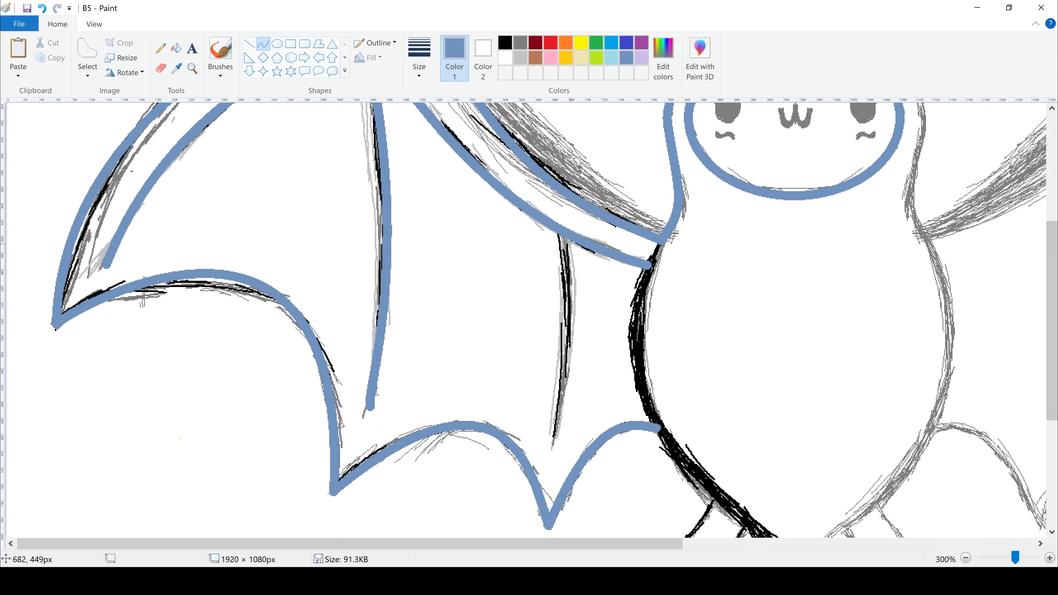
pyautogui.moveTo(564, 230); pyautogui.dragTo(555, 422)
pyautogui.moveTo(574, 321); pyautogui.dragTo(581, 322)
pyautogui.moveTo(570, 371); pyautogui.dragTo(566, 371)
pyautogui.scroll(1, 682, 267)
pyautogui.scroll(-1, 673, 224)
# - Trace the body's left side, the left foot and the left half of the tail tip with blue-gray curves
pyautogui.moveTo(661, 228); pyautogui.dragTo(662, 421)
pyautogui.moveTo(635, 354); pyautogui.dragTo(616, 355)
pyautogui.moveTo(612, 334)
pyautogui.mouseDown()
pyautogui.moveTo(590, 344)
pyautogui.moveTo(604, 333)
pyautogui.mouseUp()
pyautogui.scroll(-3, 766, 369)
pyautogui.moveTo(662, 312); pyautogui.dragTo(773, 421)
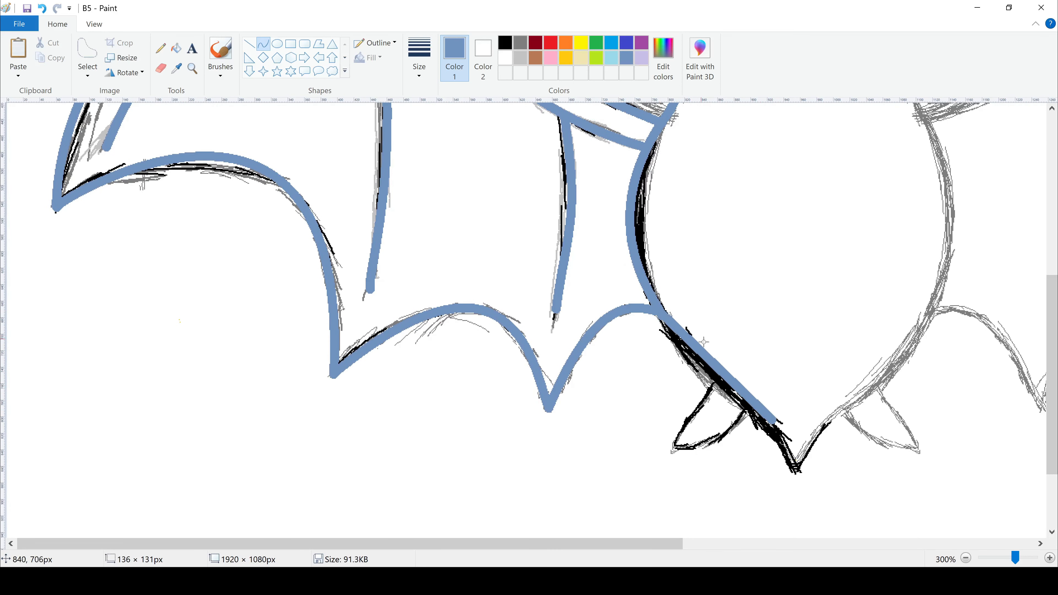
pyautogui.moveTo(715, 377); pyautogui.dragTo(686, 348)
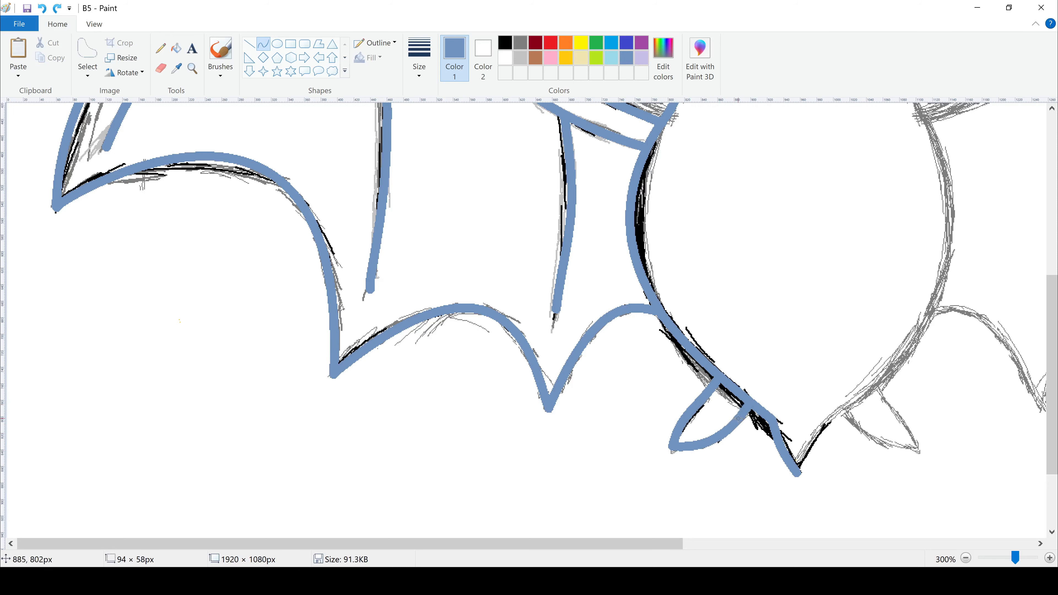
# - Outline the left eye with a blue-gray ellipse, and trace the left cheek mark and first mouth stroke with curves
pyautogui.scroll(10, 723, 457)
pyautogui.click(277, 43)
pyautogui.moveTo(718, 278); pyautogui.dragTo(753, 325)
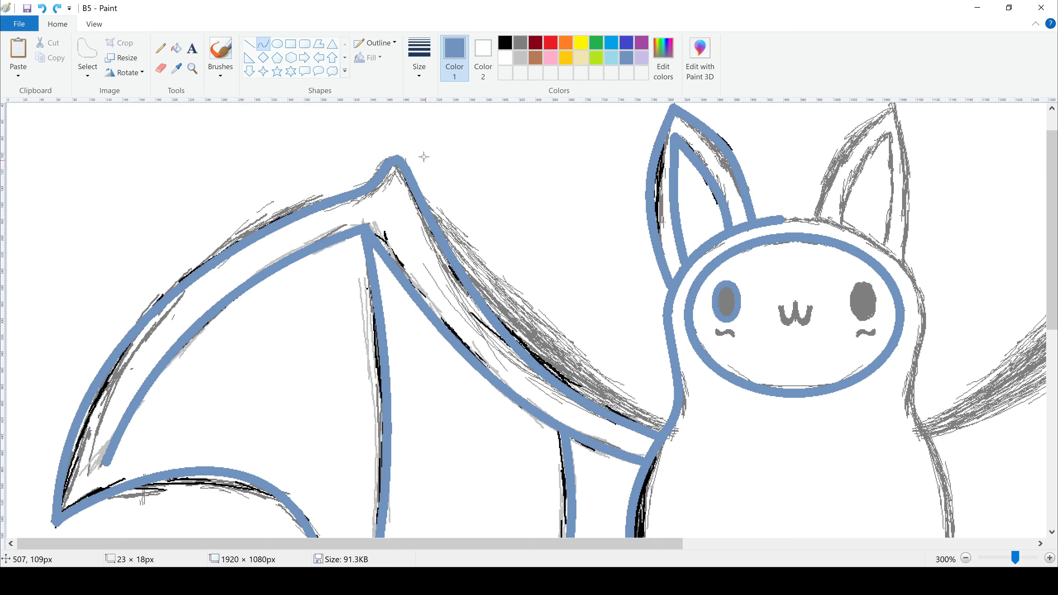
pyautogui.moveTo(723, 335); pyautogui.dragTo(717, 328)
pyautogui.rightClick(786, 306)
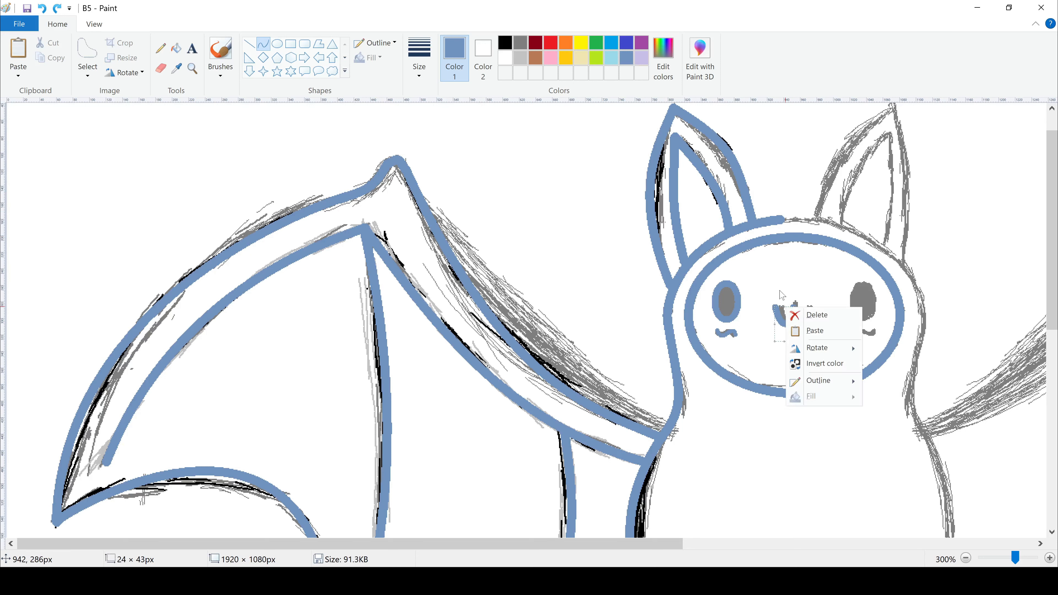
pyautogui.click(812, 338)
# - Copy the blue-gray mouth stroke with a rectangular selection and place the copy beside it to complete the mouth's left half
pyautogui.click(88, 73)
pyautogui.click(109, 107)
pyautogui.moveTo(768, 288); pyautogui.dragTo(797, 341)
pyautogui.hotkey('ctrl', 'c')
pyautogui.hotkey('ctrl', 'v')
pyautogui.rightClick(814, 315)
pyautogui.moveTo(21, 131); pyautogui.dragTo(805, 317)
pyautogui.moveTo(845, 434)
pyautogui.click(937, 499)
# - Save the traced drawing as a new file named B6
pyautogui.moveTo(1051, 241); pyautogui.dragTo(1051, 437)
pyautogui.click(965, 558)
pyautogui.moveTo(1052, 375); pyautogui.dragTo(1051, 267)
pyautogui.click(965, 557)
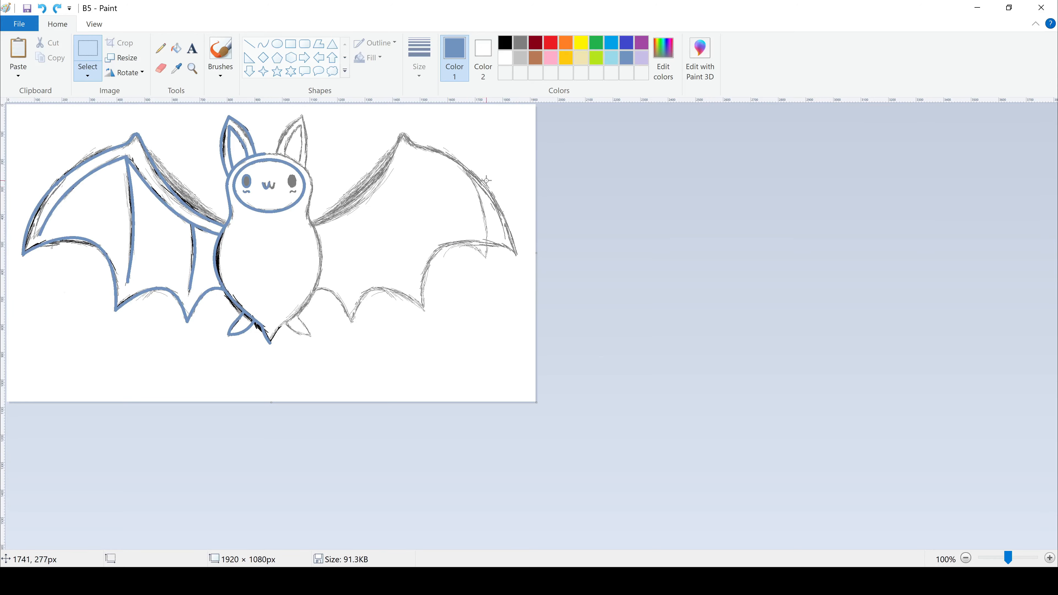
pyautogui.press('F12')
pyautogui.write('B6')
pyautogui.press('Return')
# - Fill the background, left wing, body, face and left ear with light gray to absorb the light gray sketch lines
pyautogui.click(176, 49)
pyautogui.click(520, 58)
pyautogui.click(353, 130)
pyautogui.click(134, 146)
pyautogui.click(269, 250)
pyautogui.click(268, 171)
pyautogui.click(236, 143)
# - Refill the background, face, body and left wing with dark gray to absorb the dark gray sketch lines
pyautogui.click(521, 43)
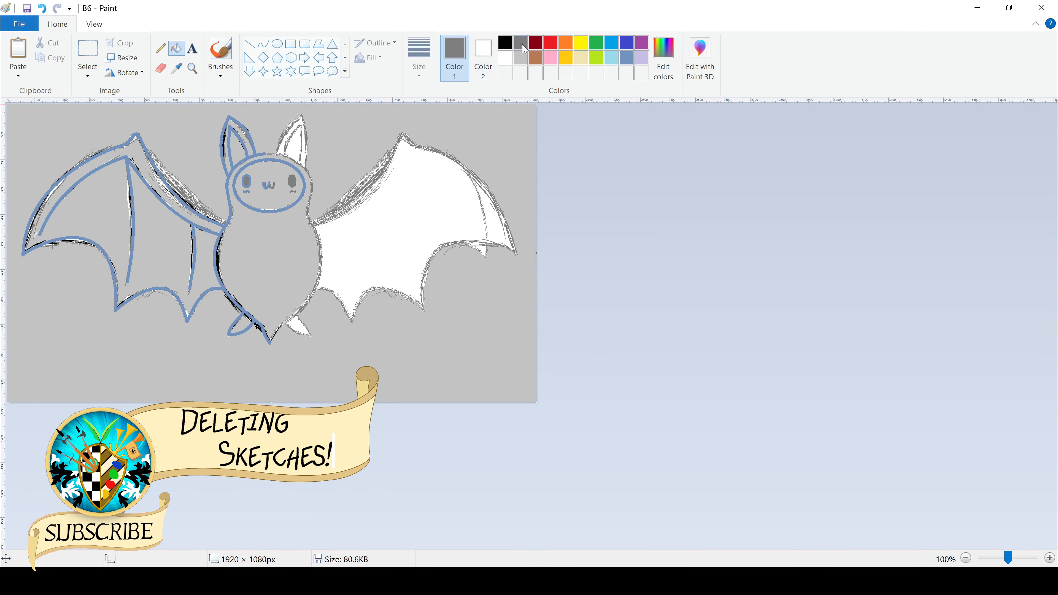
pyautogui.click(352, 129)
pyautogui.click(259, 173)
pyautogui.click(265, 243)
pyautogui.click(130, 147)
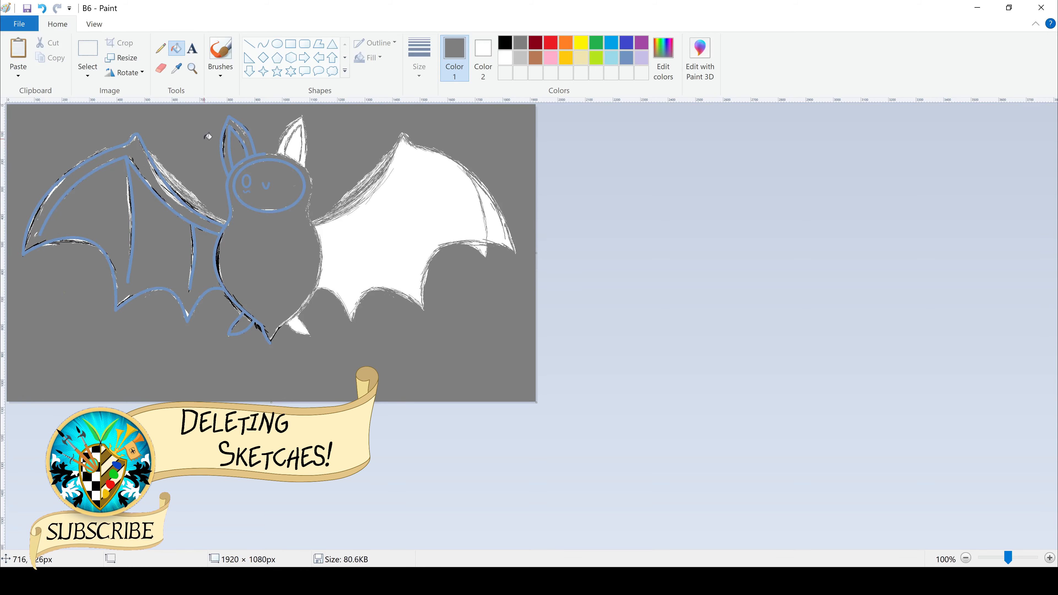
# - Fill the background, face, left wing, left foot and left ear with black to absorb the black sketch lines
pyautogui.click(505, 43)
pyautogui.click(354, 133)
pyautogui.click(294, 177)
pyautogui.click(205, 250)
pyautogui.click(242, 326)
pyautogui.click(236, 145)
# - Fill the background, face, left ear, left wing and left foot with white, keeping only the blue-gray contour
pyautogui.rightClick(261, 125)
pyautogui.rightClick(255, 174)
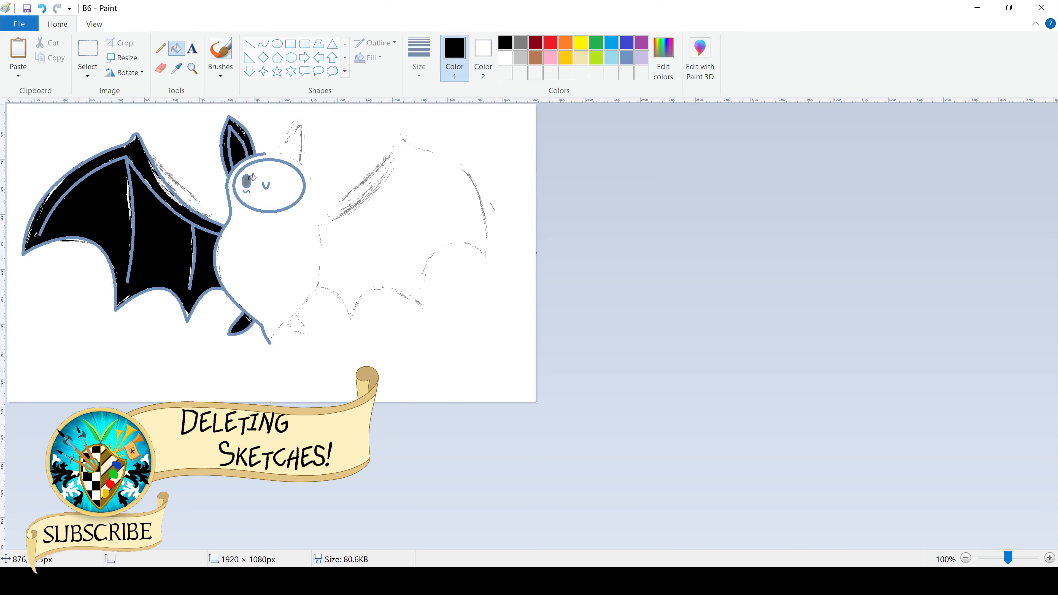
pyautogui.rightClick(238, 144)
pyautogui.rightClick(137, 196)
pyautogui.rightClick(241, 325)
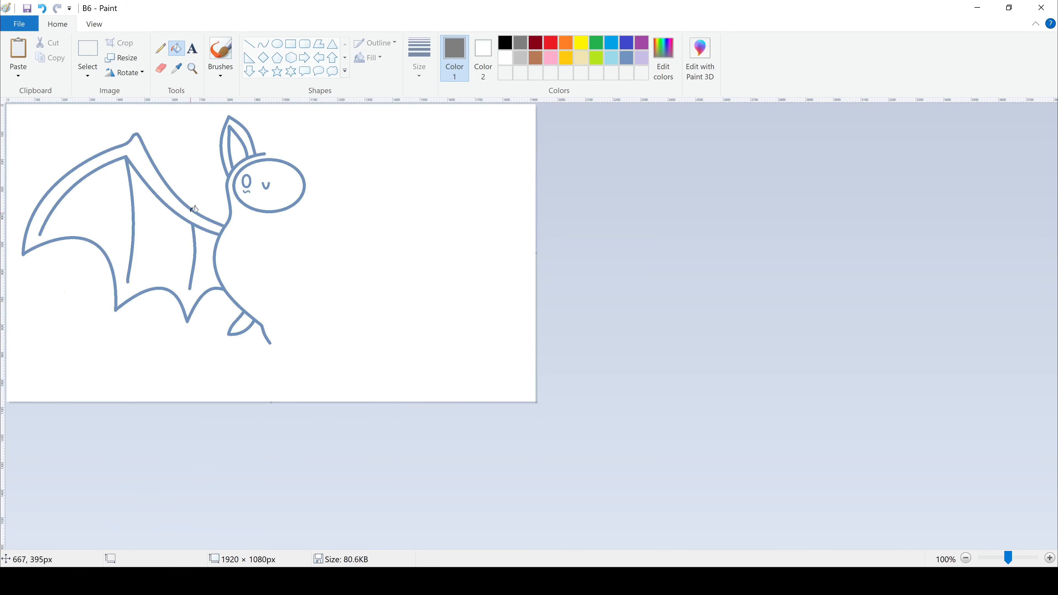
# - Copy the left half of the bat contour, from the canvas edge up to the body's midline
pyautogui.click(87, 48)
pyautogui.moveTo(273, 353); pyautogui.dragTo(20, 110)
pyautogui.press('Escape')
pyautogui.moveTo(272, 355); pyautogui.dragTo(7, 110)
pyautogui.hotkey('ctrl', 'c')
pyautogui.hotkey('ctrl', 'v')
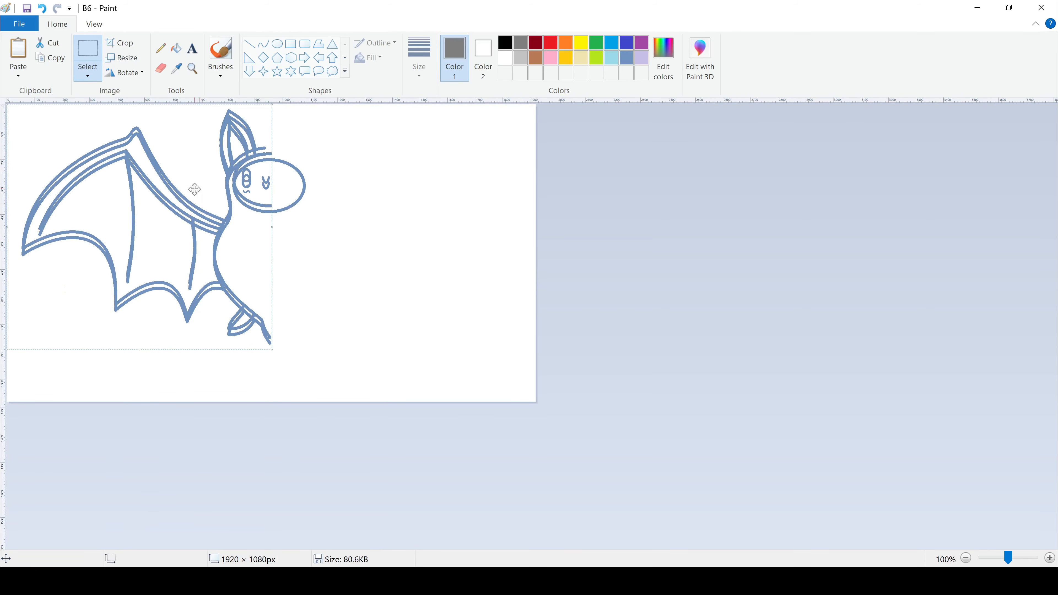
# - Delete the part of the face oval that extends past the body's midline
pyautogui.moveTo(270, 136); pyautogui.dragTo(346, 357)
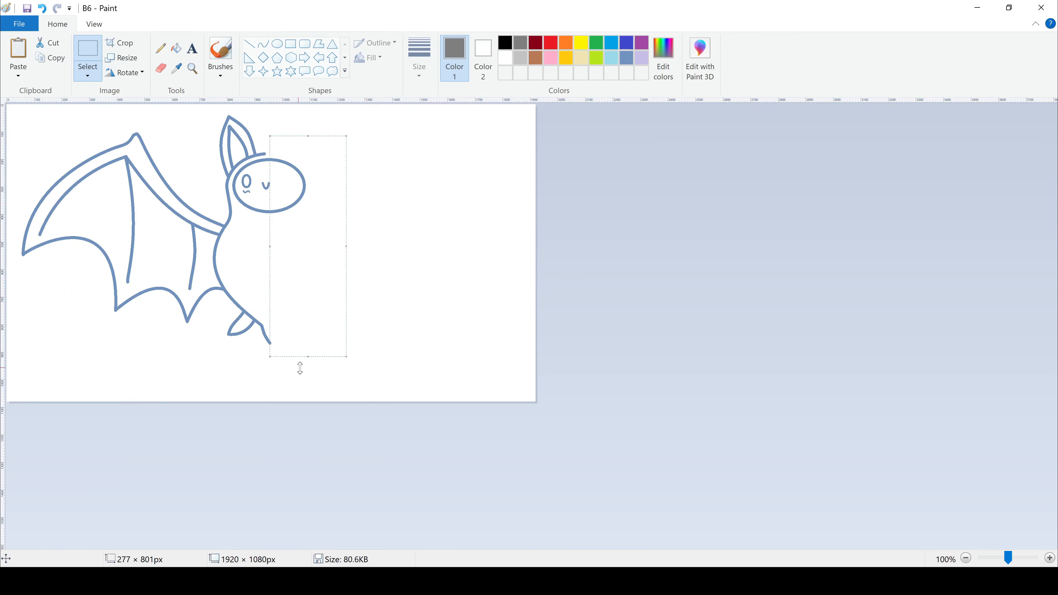
pyautogui.press('Delete')
pyautogui.rightClick(288, 247)
pyautogui.click(318, 286)
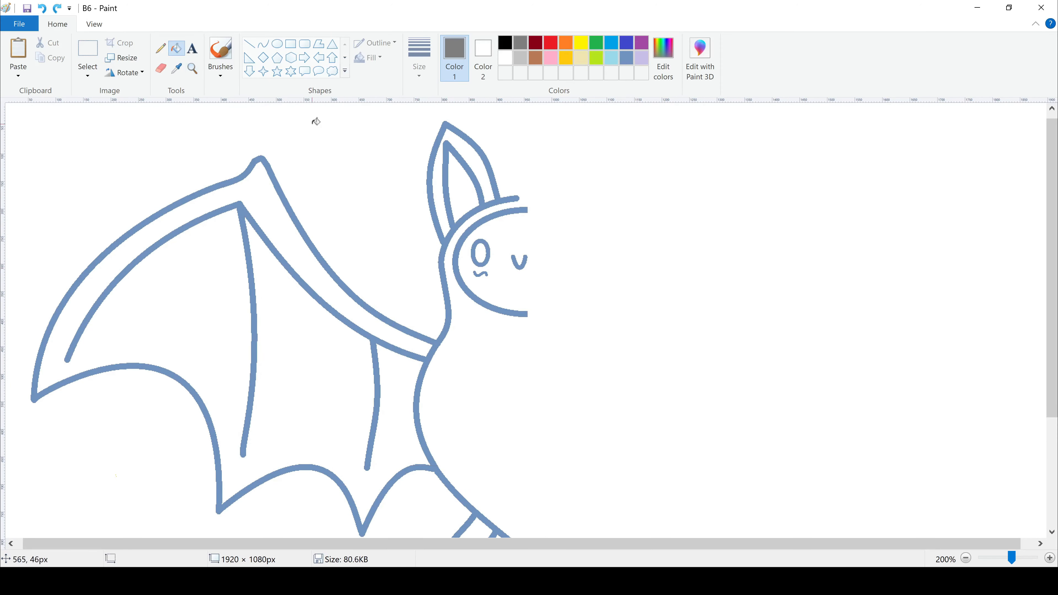
# - Paste the copied half, flip it horizontally and place it beside the original as the bat's right half
pyautogui.hotkey('ctrl', 'v')
pyautogui.rightClick(417, 338)
pyautogui.click(548, 517)
pyautogui.moveTo(151, 336); pyautogui.dragTo(672, 336)
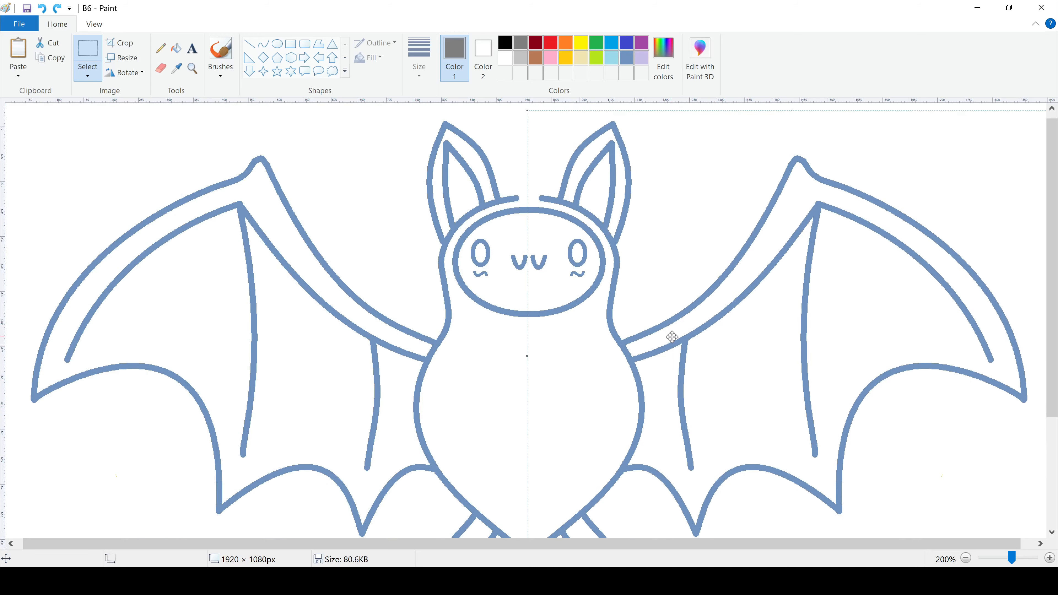
# - Nudge the mirrored half sideways until the mouth, body and tail join the left half along the midline
pyautogui.press('Right')
pyautogui.press('Right')
pyautogui.press('Right')
pyautogui.press('Right')
pyautogui.press('Right')
pyautogui.press('Left')
pyautogui.press('Left')
pyautogui.press('Left')
pyautogui.press('Left')
pyautogui.press('Left')
pyautogui.press('Left')
pyautogui.press('Left')
pyautogui.press('Left')
pyautogui.press('Left')
pyautogui.press('Left')
pyautogui.press('Left')
pyautogui.press('Left')
pyautogui.press('Left')
pyautogui.press('Left')
pyautogui.press('Left')
pyautogui.press('Left')
pyautogui.press('Left')
pyautogui.press('Left')
pyautogui.press('Left')
pyautogui.press('Left')
pyautogui.press('Right')
pyautogui.press('Right')
pyautogui.press('Right')
pyautogui.press('Right')
pyautogui.moveTo(1051, 181); pyautogui.dragTo(1052, 249)
pyautogui.click(483, 489)
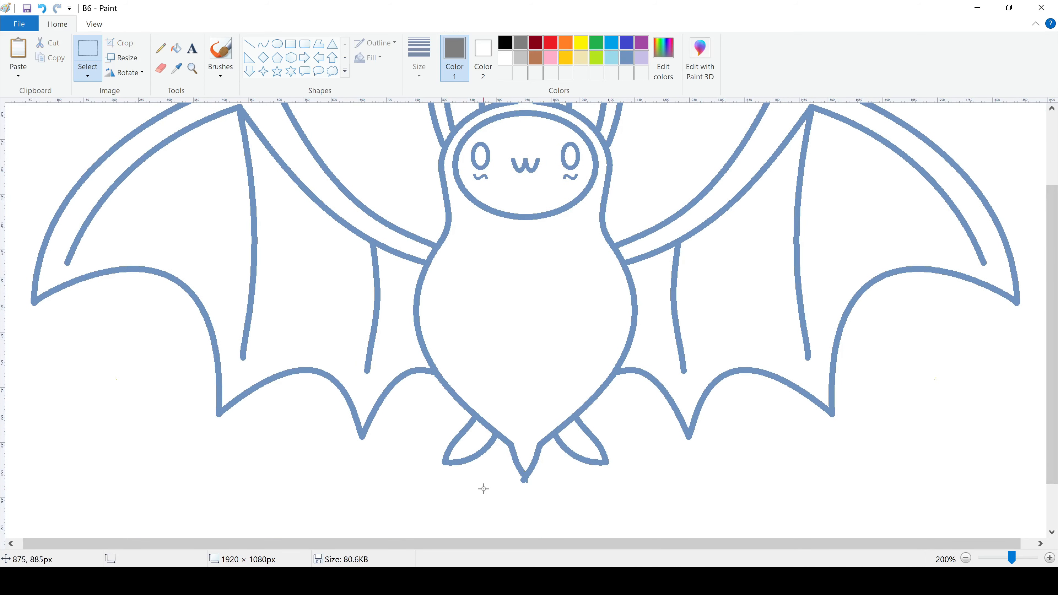
# - Clean up the tail tip, close the top of the head and draw a small hair tuft there with curves
pyautogui.scroll(3, 483, 489)
pyautogui.click(263, 43)
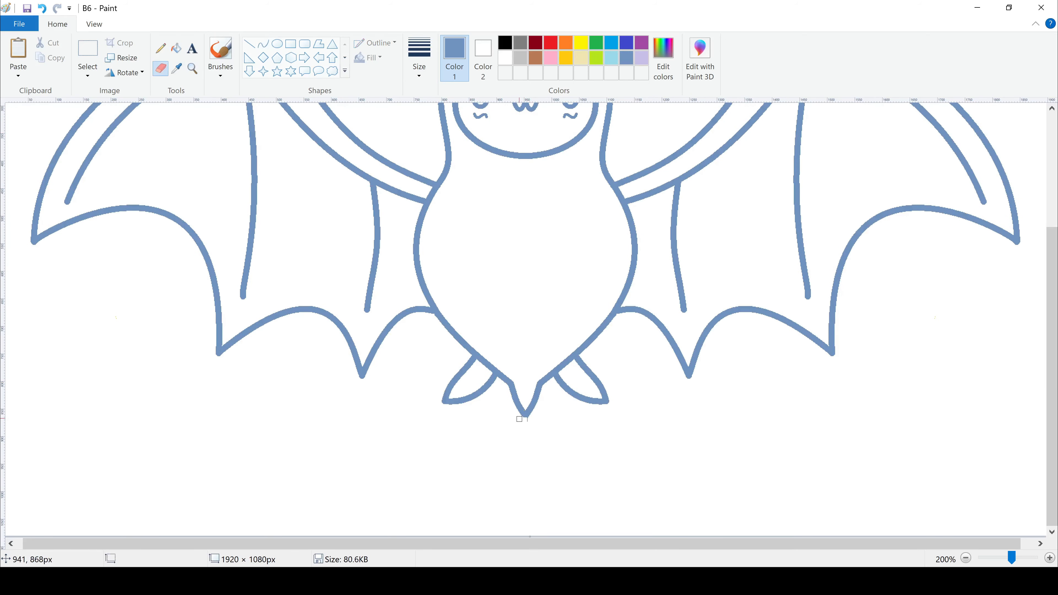
pyautogui.scroll(5, 555, 381)
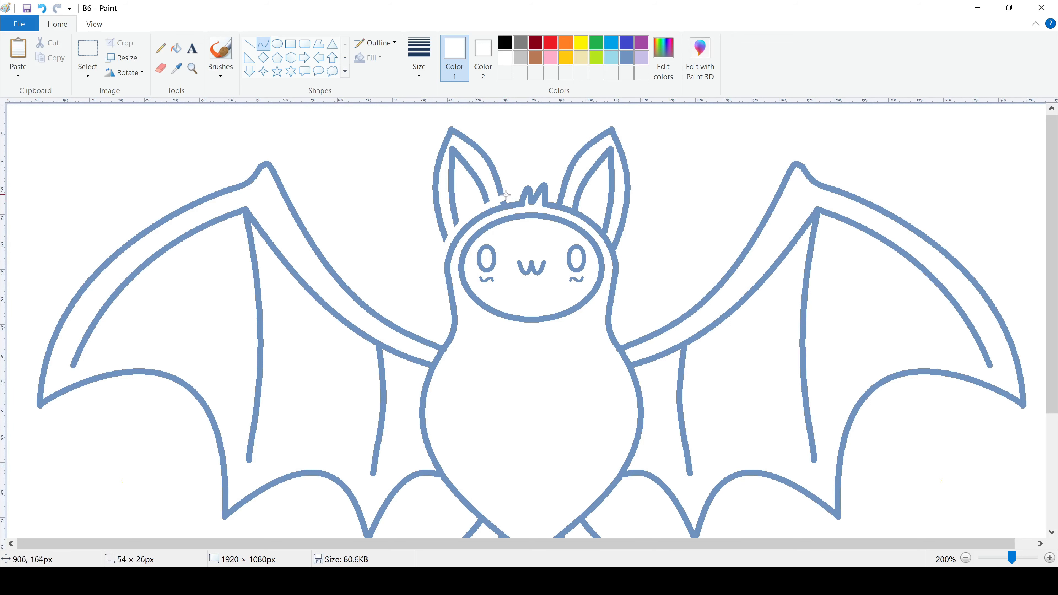
# - Fill the bat's blue-gray contours and facial features with black, including the inside of both eyes
pyautogui.click(176, 48)
pyautogui.click(469, 226)
pyautogui.click(479, 233)
pyautogui.click(487, 270)
pyautogui.click(486, 280)
pyautogui.click(542, 267)
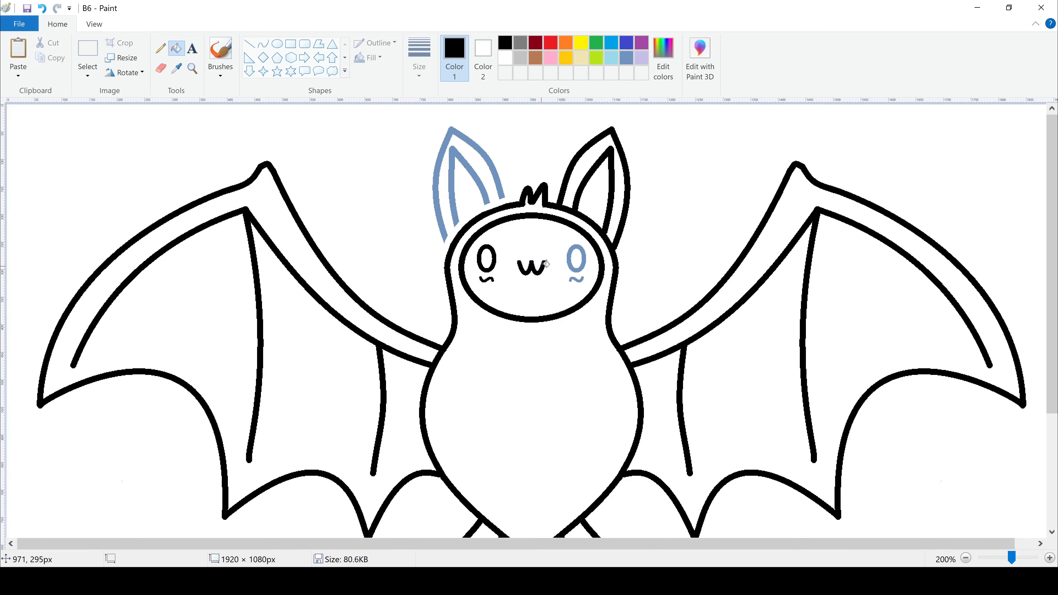
pyautogui.click(570, 261)
pyautogui.click(486, 258)
# - Redraw both sides of the left ear's outer outline with black curves from the head to the ear tip
pyautogui.click(263, 44)
pyautogui.moveTo(451, 247); pyautogui.dragTo(450, 130)
pyautogui.moveTo(437, 190); pyautogui.dragTo(416, 191)
pyautogui.moveTo(429, 168); pyautogui.dragTo(433, 168)
pyautogui.moveTo(504, 205); pyautogui.dragTo(450, 129)
pyautogui.moveTo(481, 164)
pyautogui.mouseDown()
pyautogui.moveTo(497, 157)
pyautogui.moveTo(488, 155)
pyautogui.mouseUp()
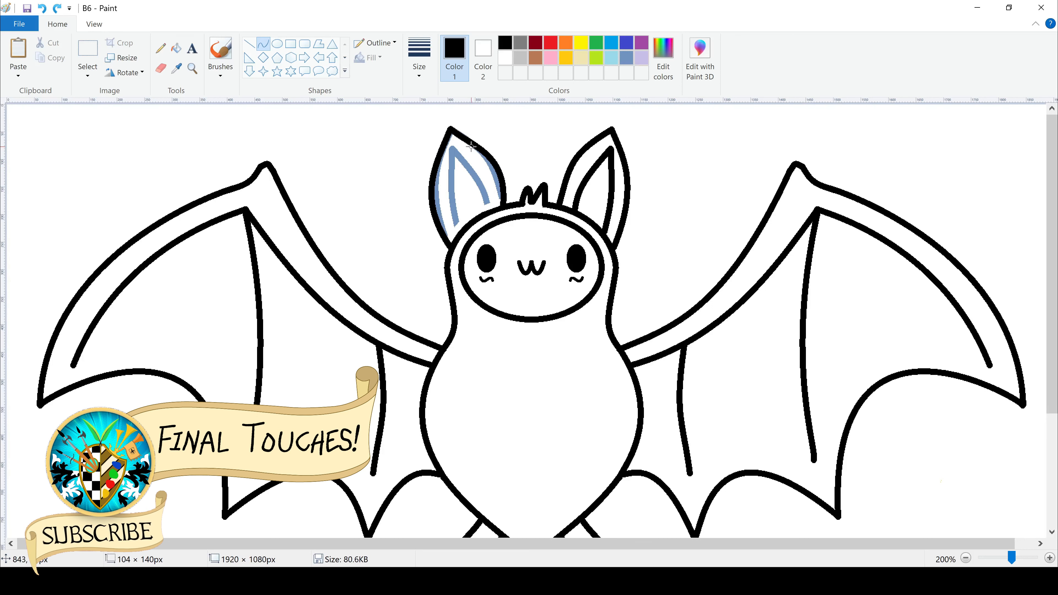
# - Redraw the left ear's inner outline with black curves and clear the leftover blue-gray lines
pyautogui.moveTo(458, 230); pyautogui.dragTo(453, 146)
pyautogui.moveTo(455, 188)
pyautogui.mouseDown()
pyautogui.moveTo(444, 190)
pyautogui.moveTo(446, 171)
pyautogui.moveTo(474, 177)
pyautogui.mouseUp()
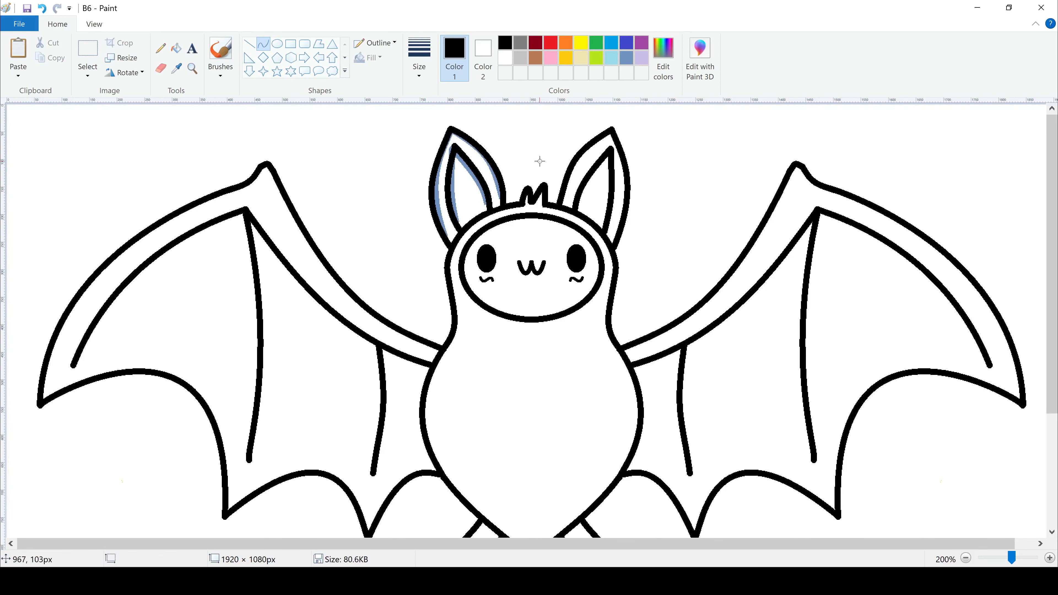
pyautogui.click(263, 44)
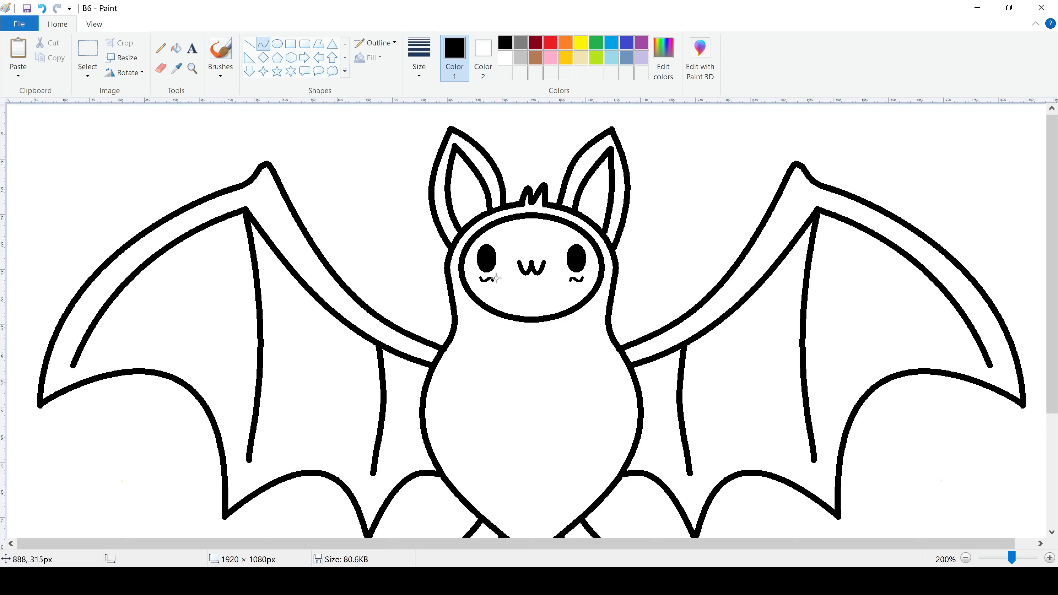
# - Copy the left ear, paste it, flip it horizontally and park it near the canvas's right edge
pyautogui.click(87, 49)
pyautogui.moveTo(412, 116); pyautogui.dragTo(508, 245)
pyautogui.hotkey('ctrl', 'c')
pyautogui.hotkey('ctrl', 'v')
pyautogui.rightClick(694, 205)
pyautogui.moveTo(76, 198); pyautogui.dragTo(991, 213)
pyautogui.click(824, 391)
# - Fill the mirrored ear copy with dark gray and move it over the bat's right ear
pyautogui.click(176, 48)
pyautogui.click(520, 42)
pyautogui.click(965, 182)
pyautogui.click(88, 49)
pyautogui.moveTo(940, 109); pyautogui.dragTo(1041, 243)
pyautogui.moveTo(1016, 217); pyautogui.dragTo(620, 230)
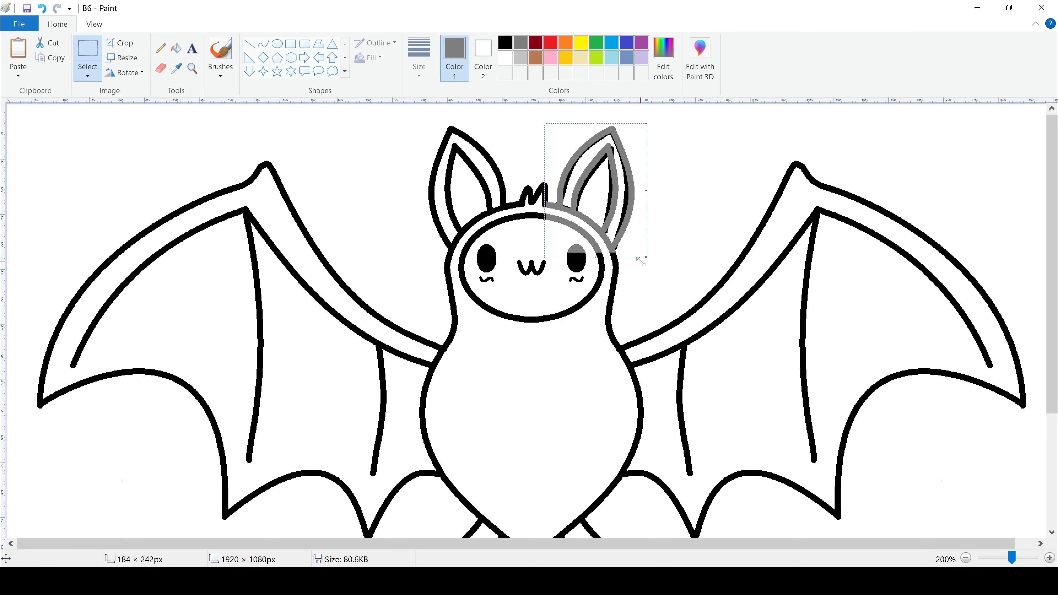
# - Clear the old right ear's lines and fill the gray replacement ear and head outline with black
pyautogui.click(176, 48)
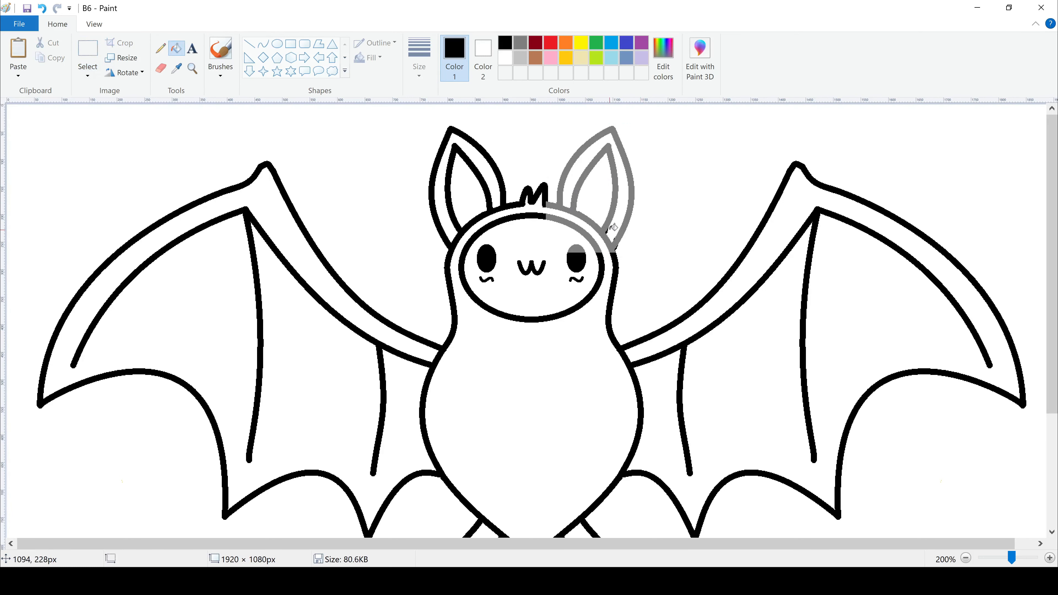
pyautogui.moveTo(1052, 199); pyautogui.dragTo(1051, 215)
pyautogui.click(622, 213)
pyautogui.click(576, 225)
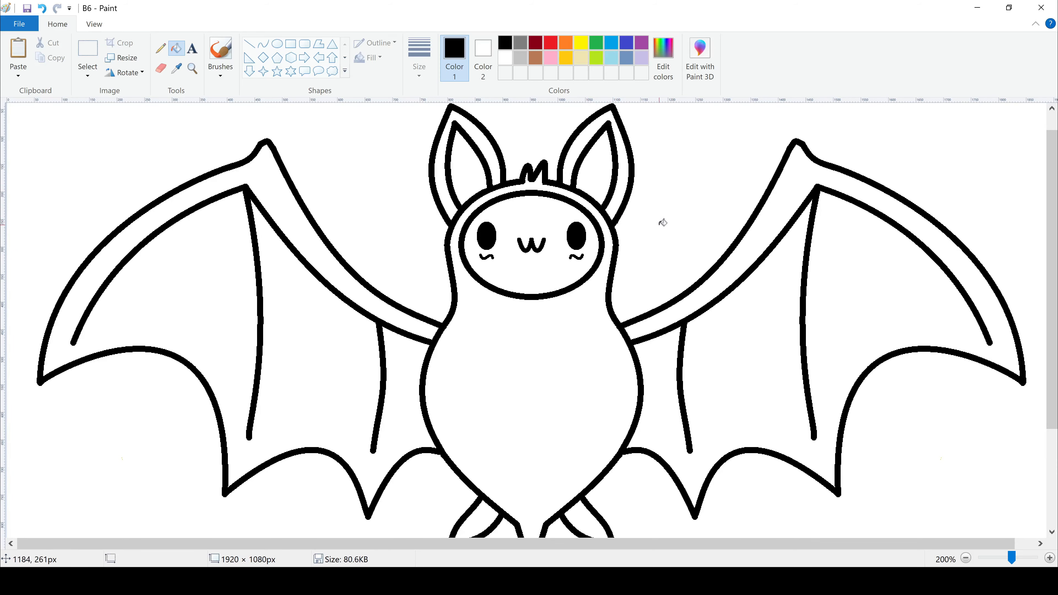
# - Try to shrink the whole drawing freehand by resizing its selection, and undo the change
pyautogui.click(965, 557)
pyautogui.click(87, 49)
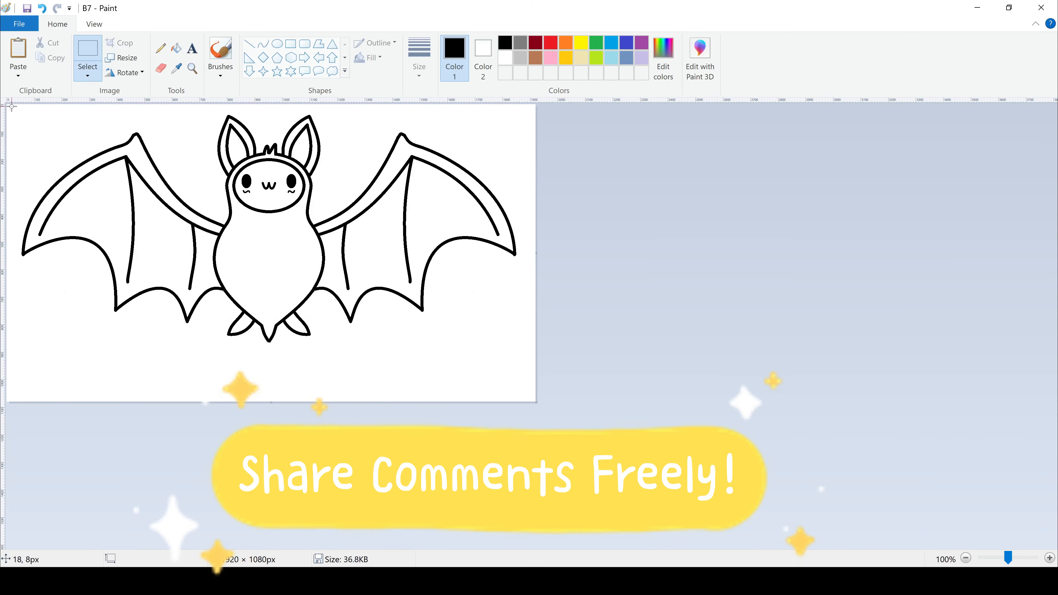
pyautogui.hotkey('ctrl', 'a')
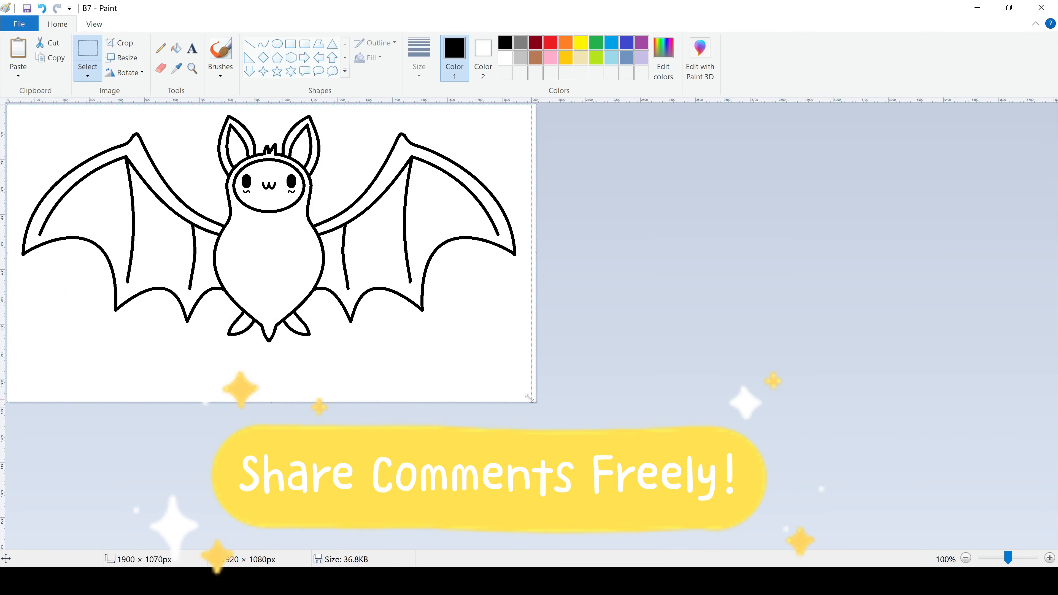
pyautogui.moveTo(536, 402); pyautogui.dragTo(440, 322)
pyautogui.moveTo(224, 322); pyautogui.dragTo(225, 352)
pyautogui.click(579, 273)
pyautogui.hotkey('ctrl', 'z')
pyautogui.scroll(1, 731, 308)
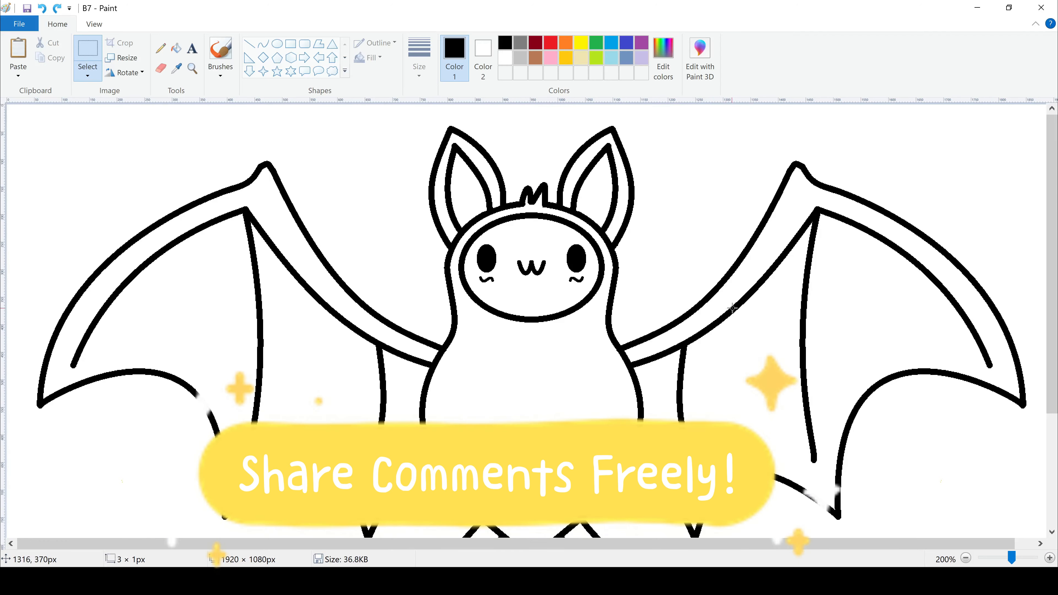
# - Select the whole drawing and resize it to 90 percent
pyautogui.moveTo(1052, 265); pyautogui.dragTo(1057, 283)
pyautogui.scroll(-1, 449, 293)
pyautogui.hotkey('ctrl', 'a')
pyautogui.hotkey('ctrl', 'w')
pyautogui.write('90')
pyautogui.press('Return')
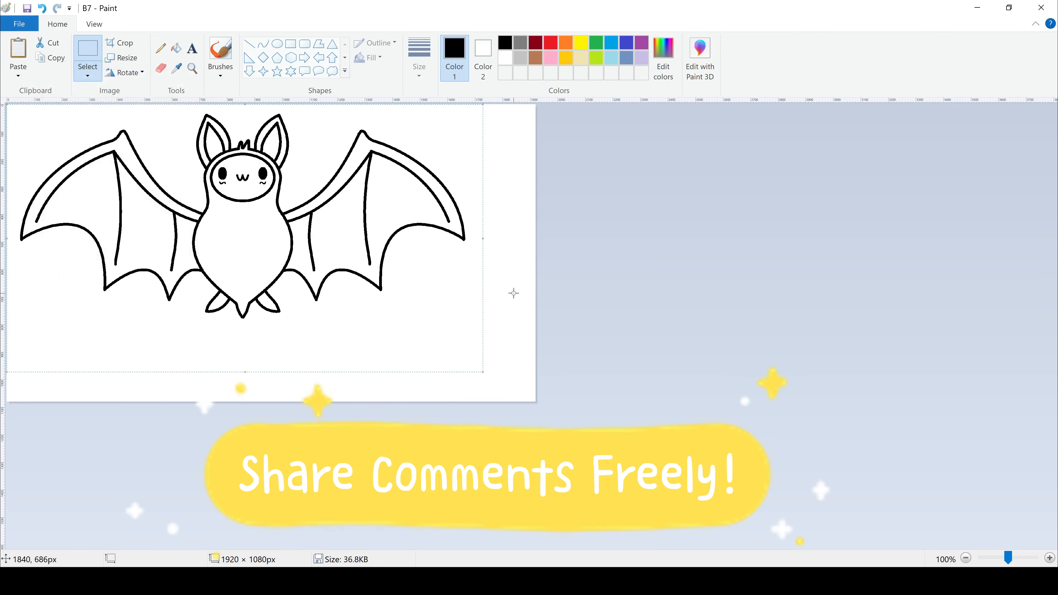
pyautogui.click(512, 293)
# - Apply the Fill tool to the inner area of the left and right ears
pyautogui.scroll(1, 866, 439)
pyautogui.click(176, 48)
pyautogui.click(421, 179)
pyautogui.click(537, 177)
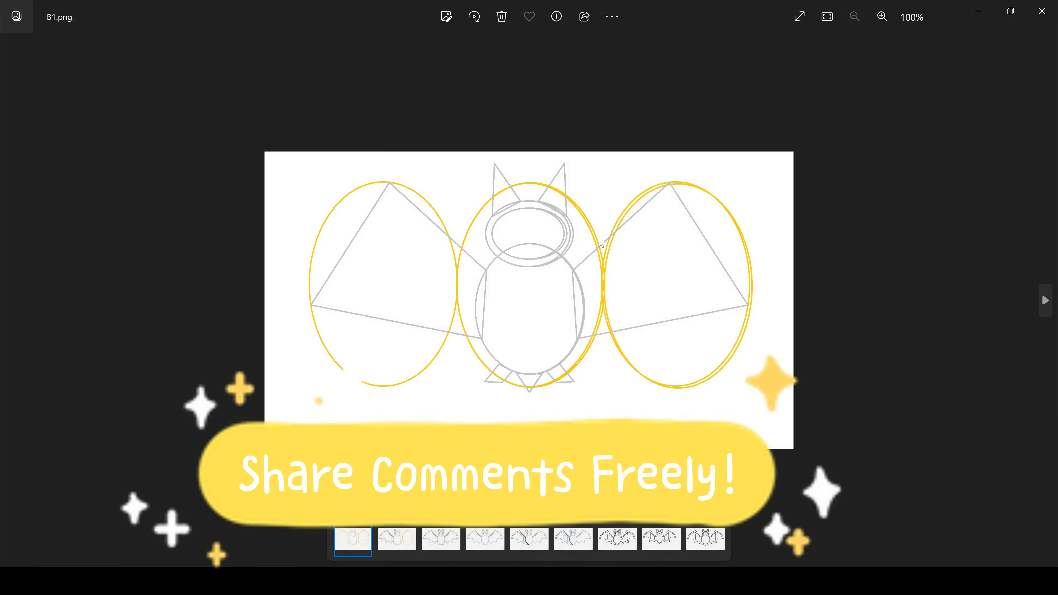
# - Switch to Photos and review the saved bat drawing stages from B1.png through BATV8.png
pyautogui.press('Right')
pyautogui.press('Right')
pyautogui.press('Right')
pyautogui.press('Right')
pyautogui.press('Right')
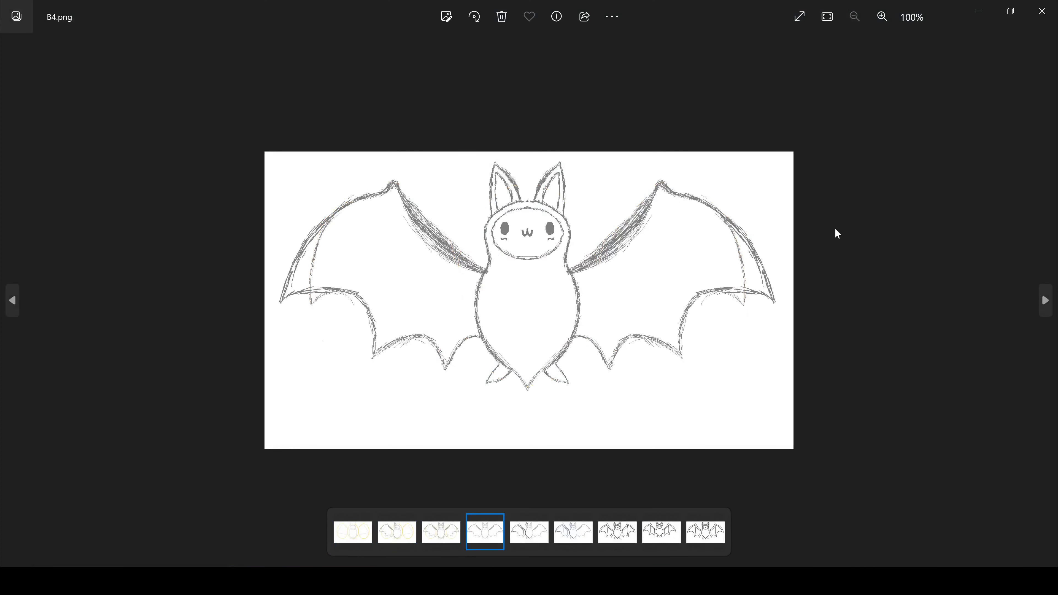
pyautogui.press('Right')
pyautogui.press('Right')
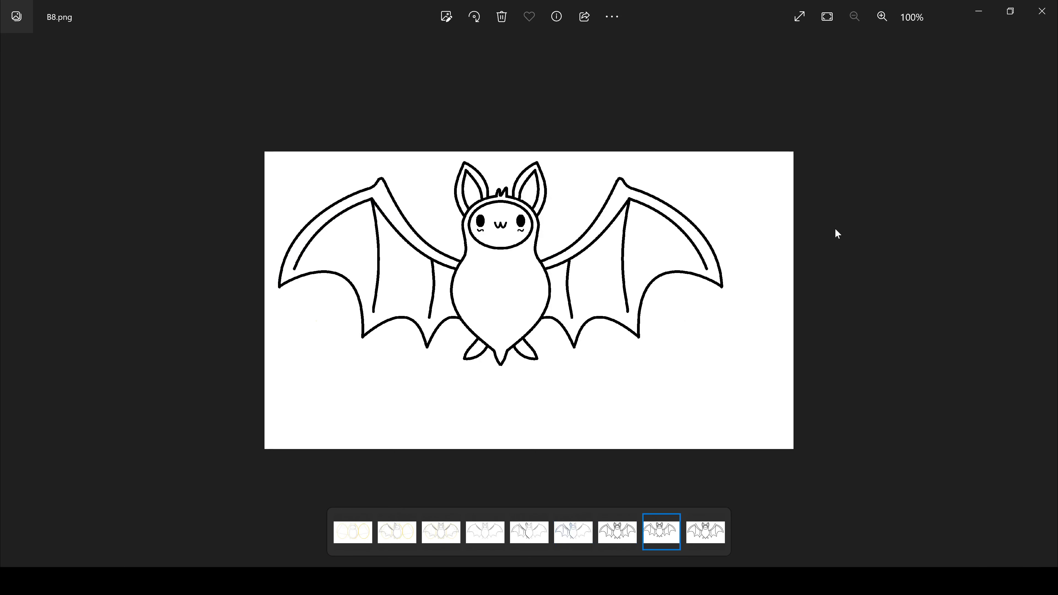
pyautogui.press('Right')
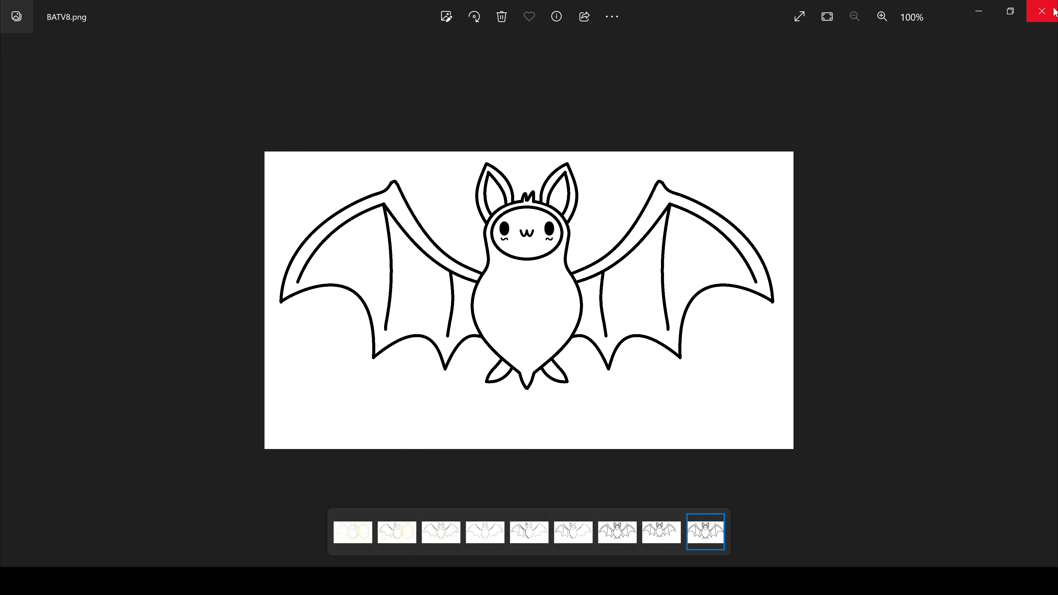
pyautogui.press('Left')
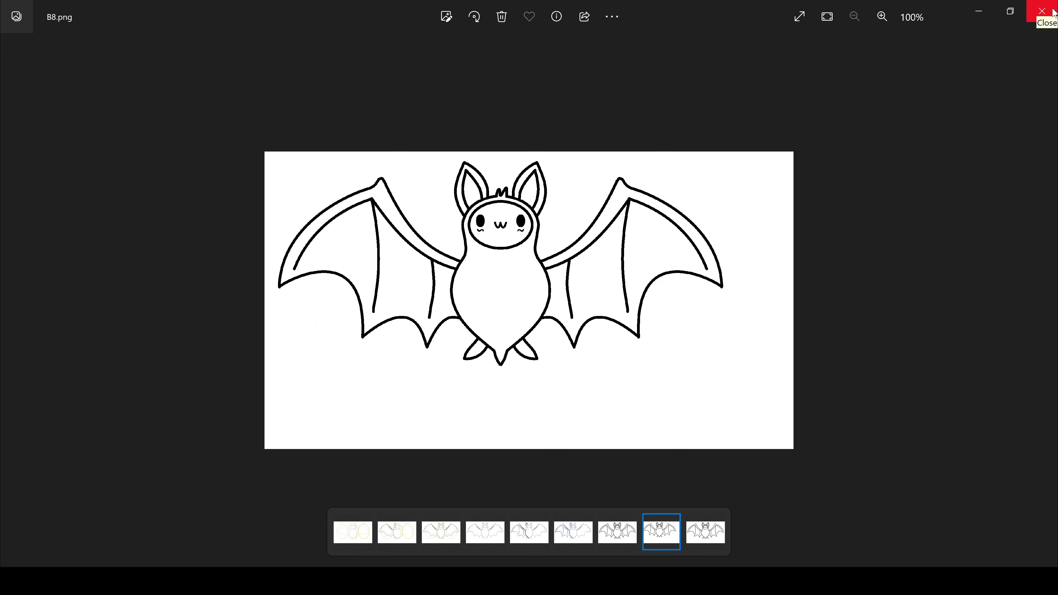